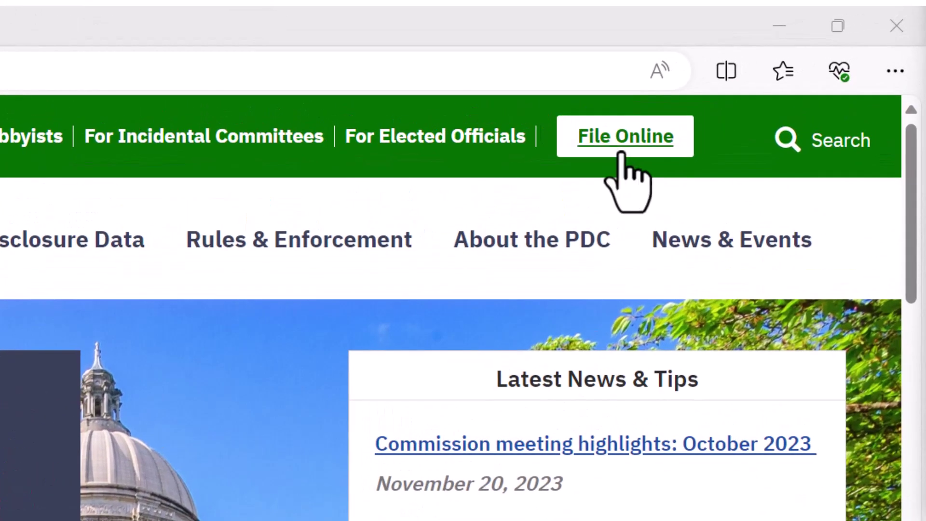
Open File Online and scroll the Forms & Reports Directory down to the F-1 section.
click(622, 152)
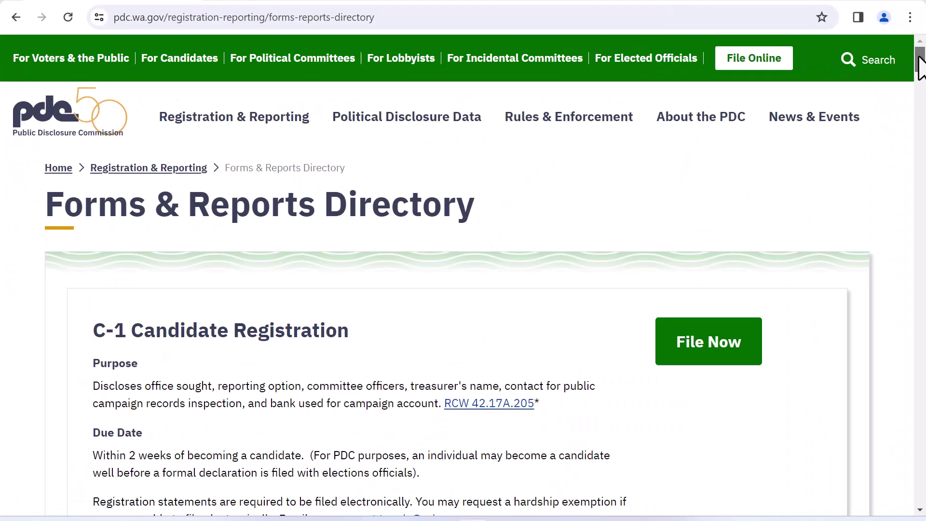
drag(920, 67, 920, 298)
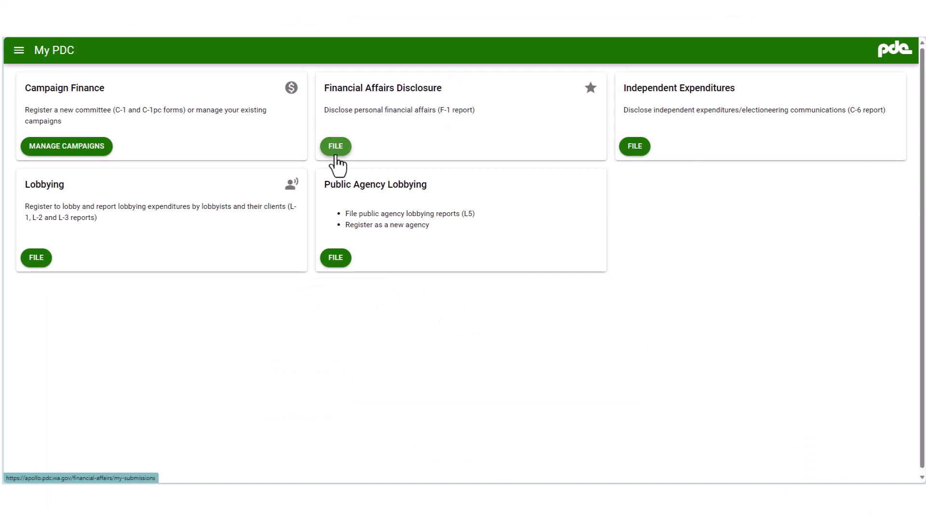
Start a new Financial Affairs Disclosure from the F-1 card in My PDC.
click(336, 146)
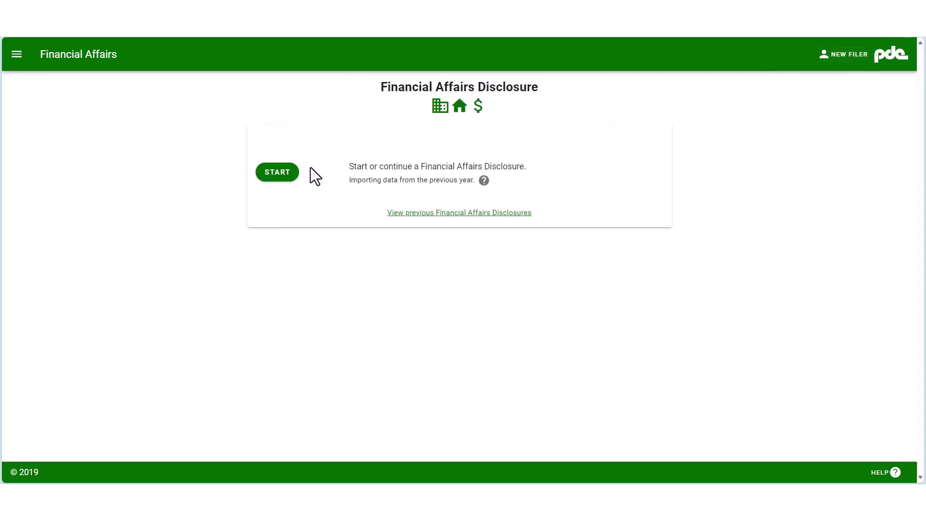
click(268, 174)
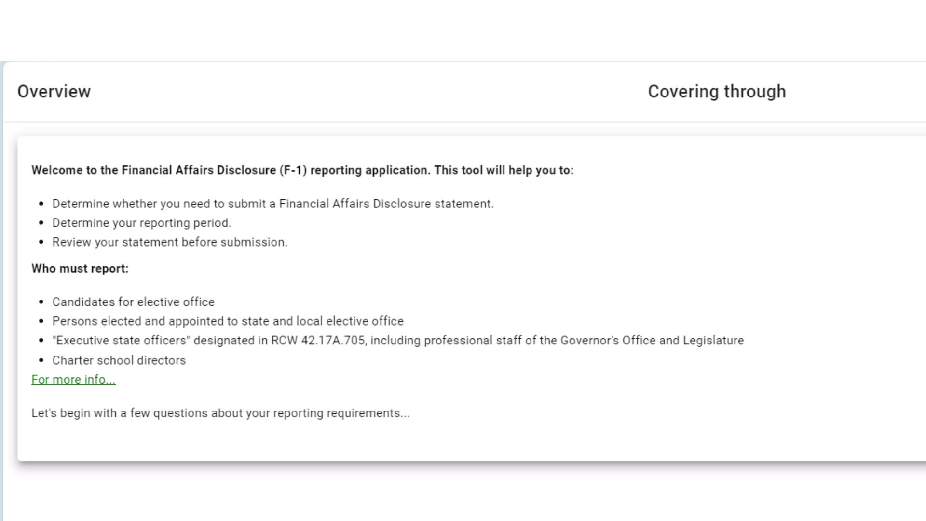
Search PDC records for 'B.A. Winner' and select the existing mayoral filer record.
click(900, 470)
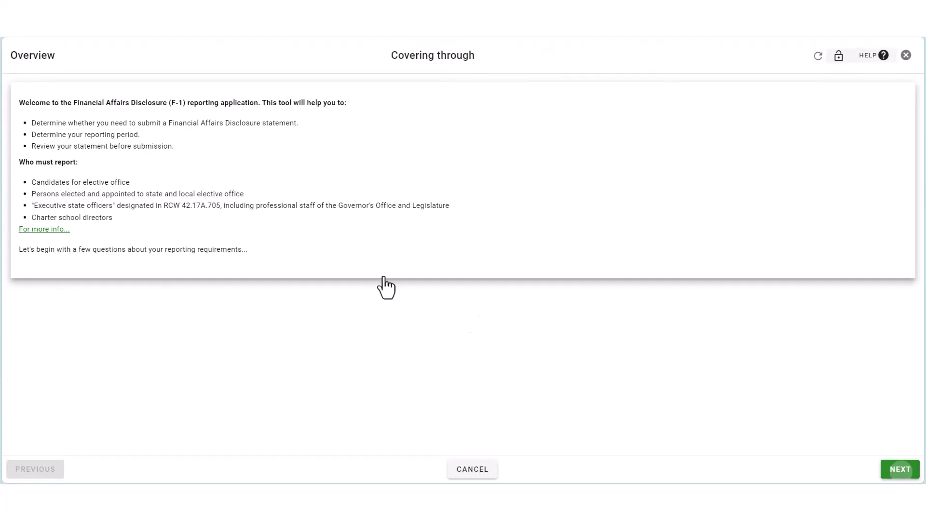
click(29, 146)
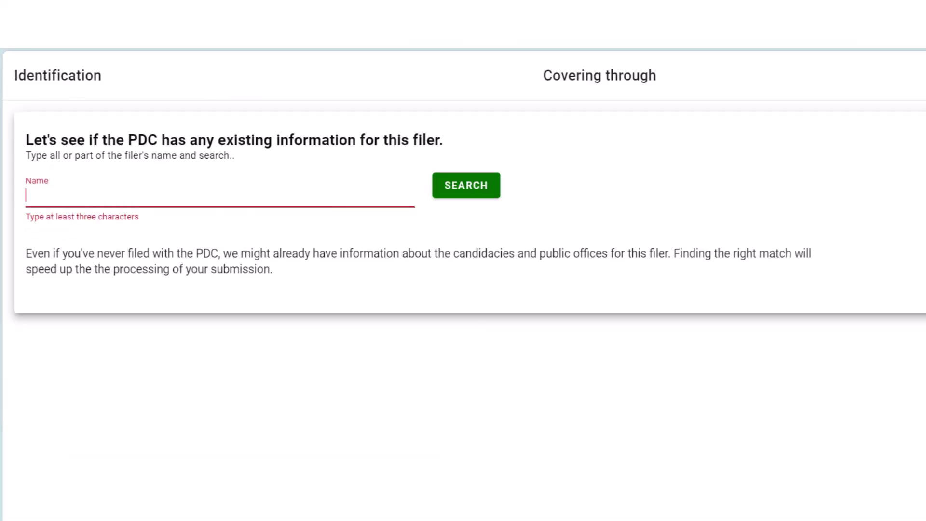
text(B.A. Winner)
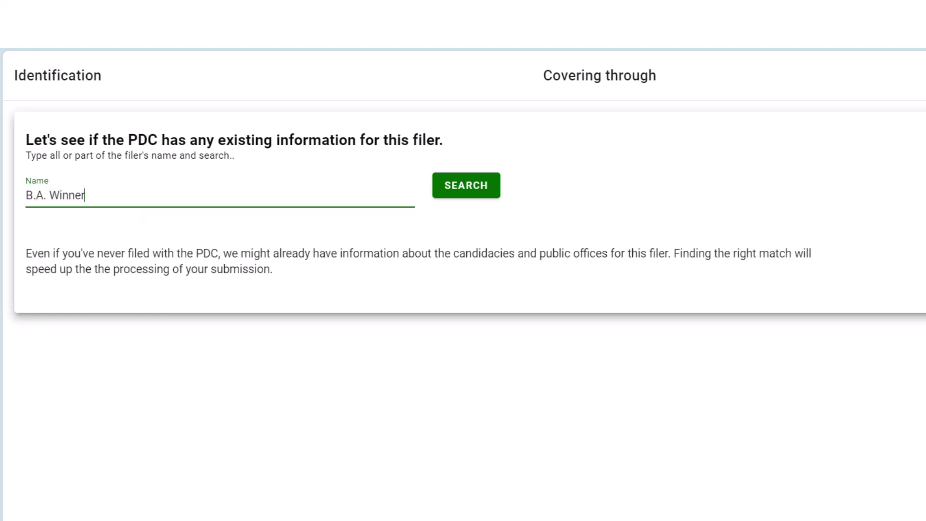
click(447, 191)
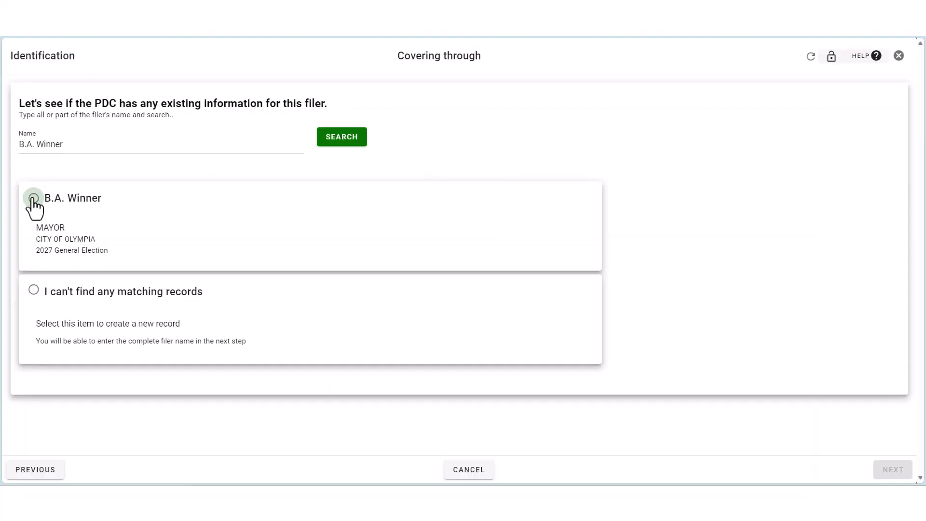
click(34, 198)
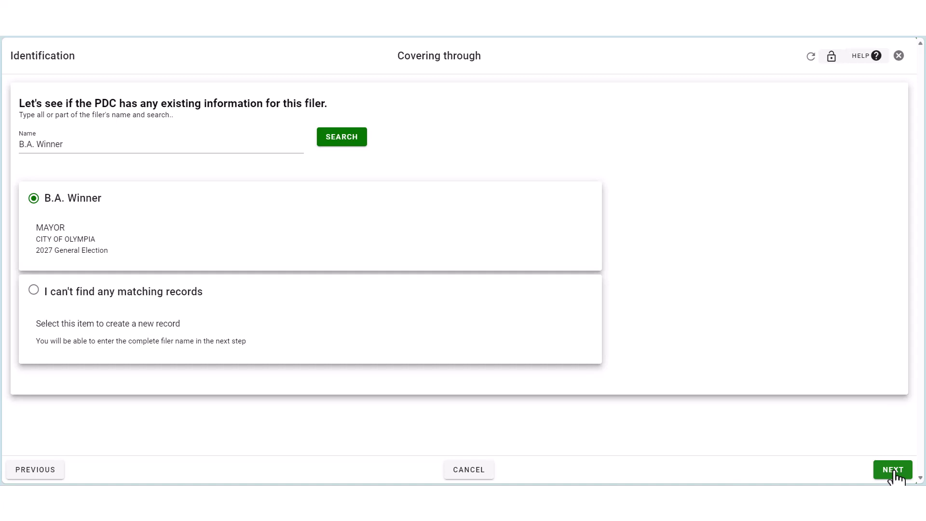
click(893, 470)
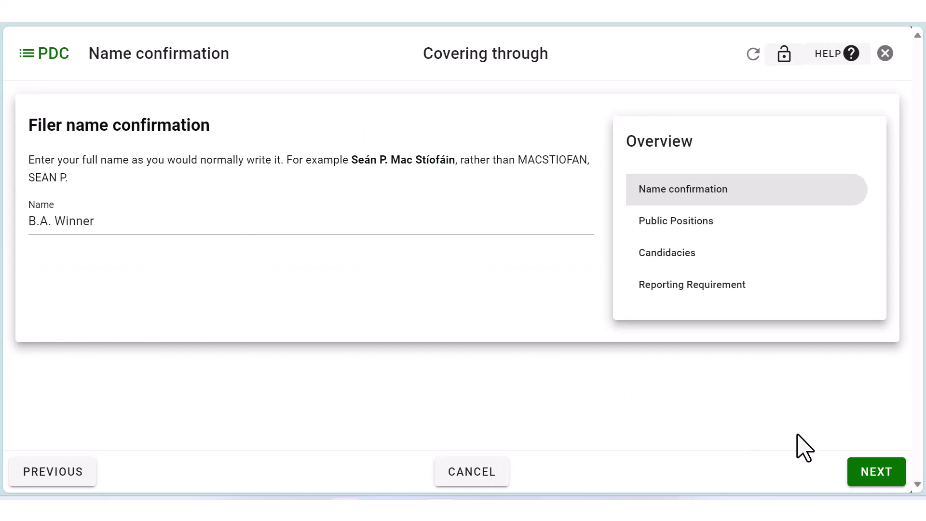
Accept the filer name, answer No to public positions held, and pass Candidacies.
click(885, 486)
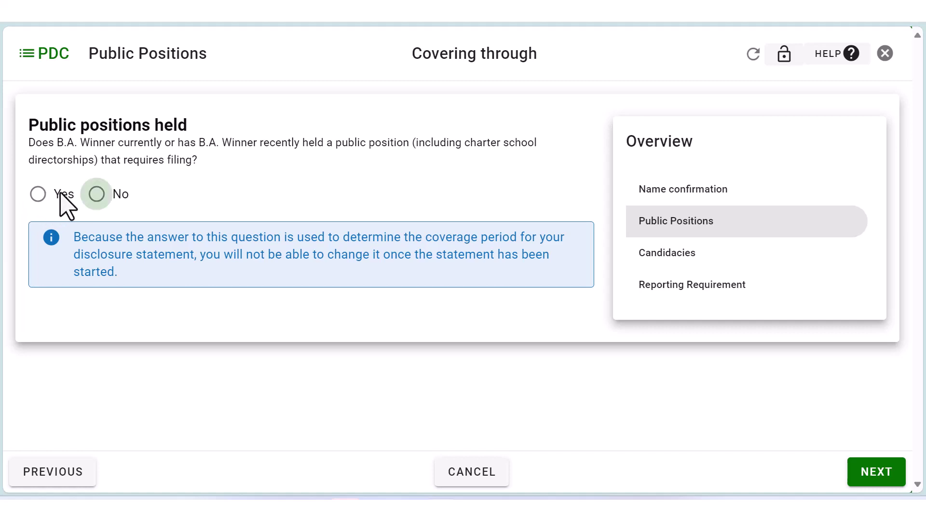
click(97, 195)
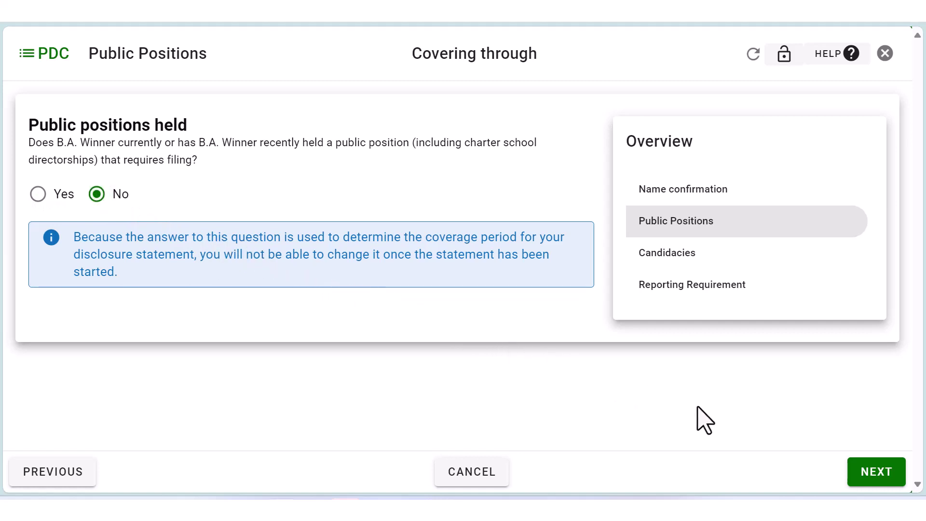
click(879, 482)
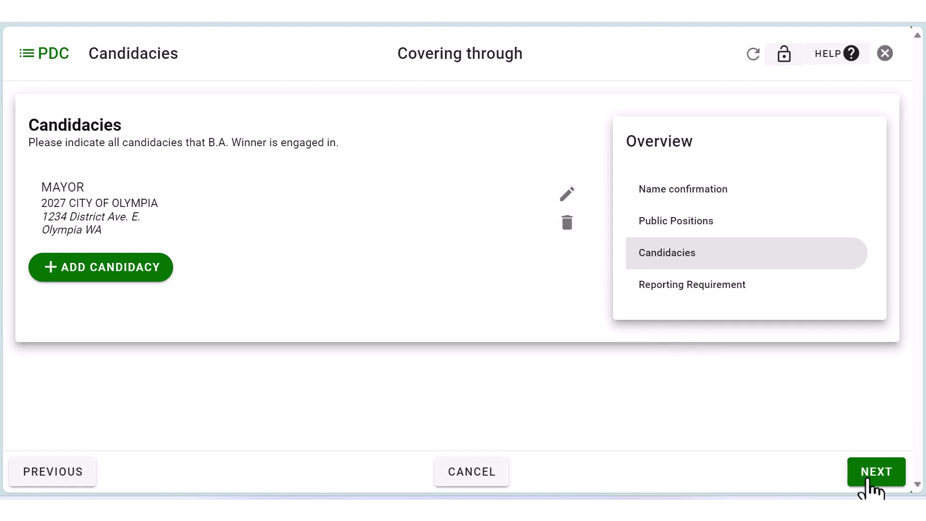
click(864, 479)
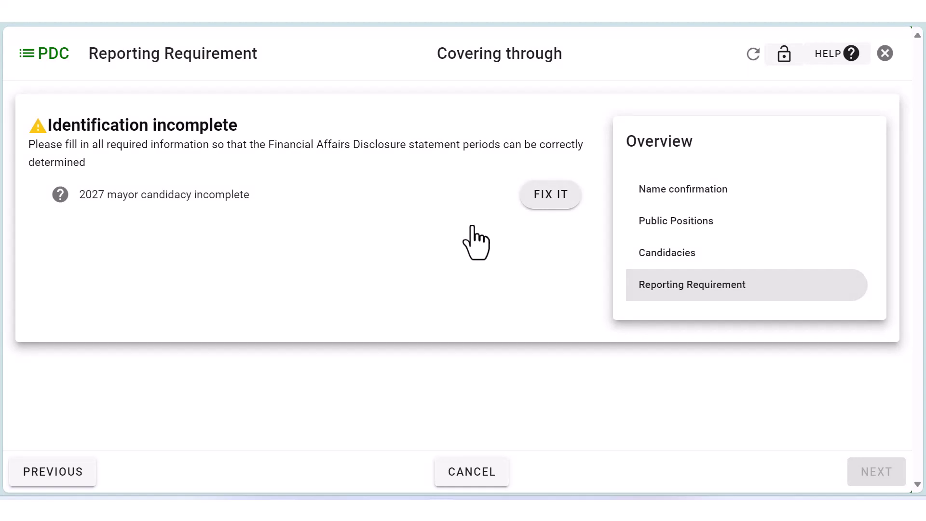
Fill in the mayor candidacy's campaign contact e-mail address and continue.
click(537, 205)
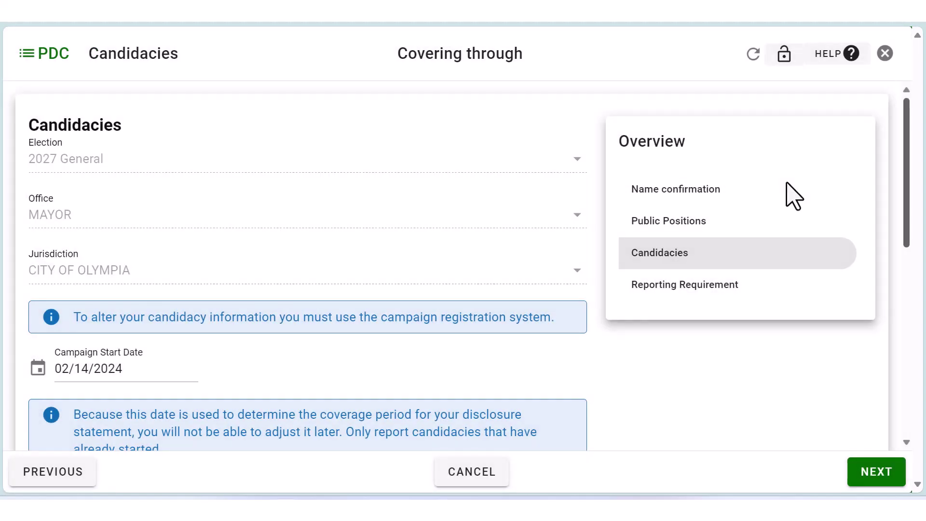
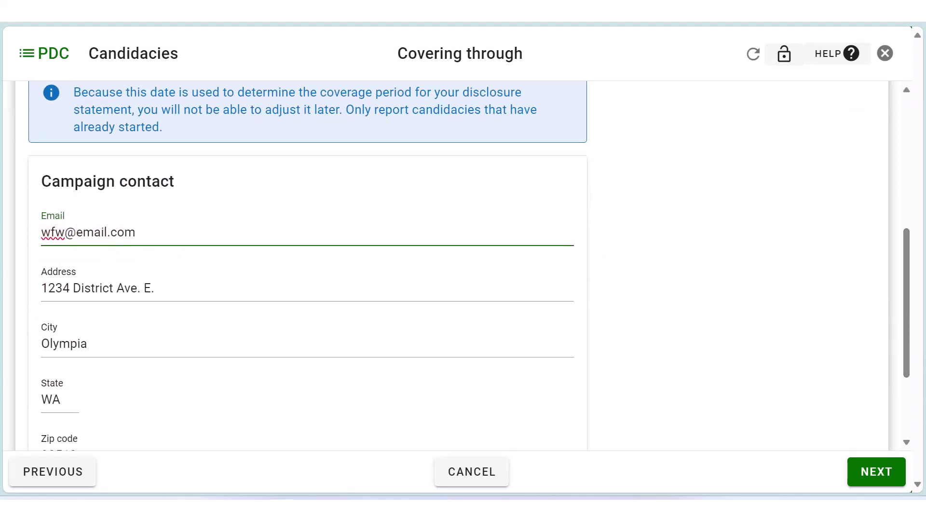
click(875, 484)
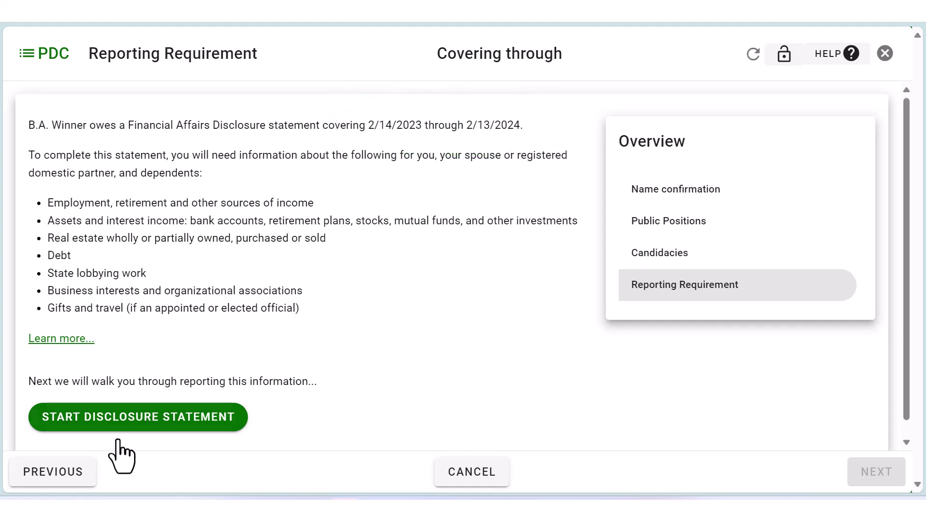
Begin the disclosure statement and continue past its Overview page.
click(135, 425)
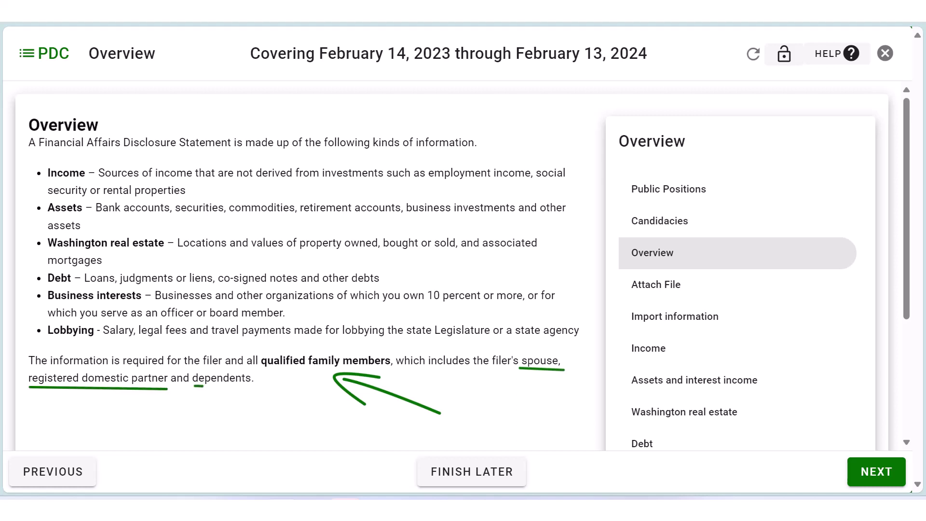
click(675, 317)
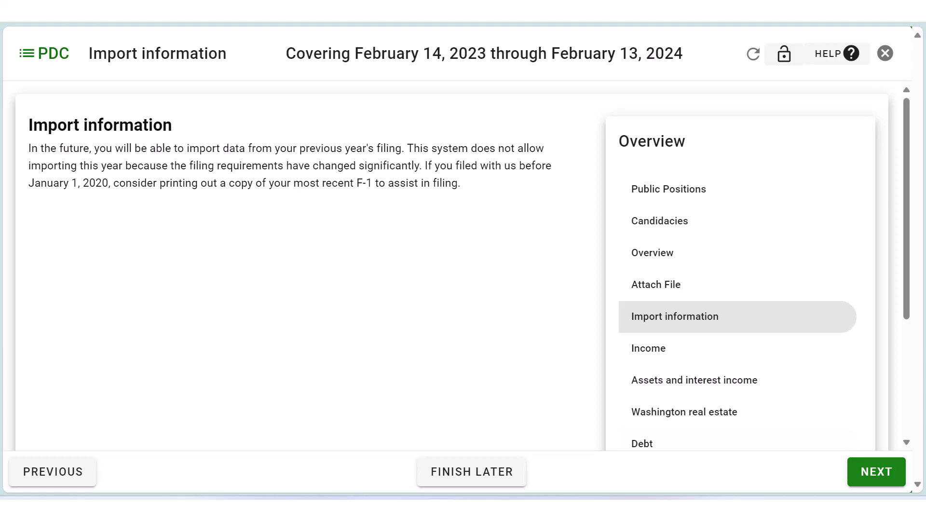
Answer Yes to earning employment income and reach the income entry form.
click(877, 471)
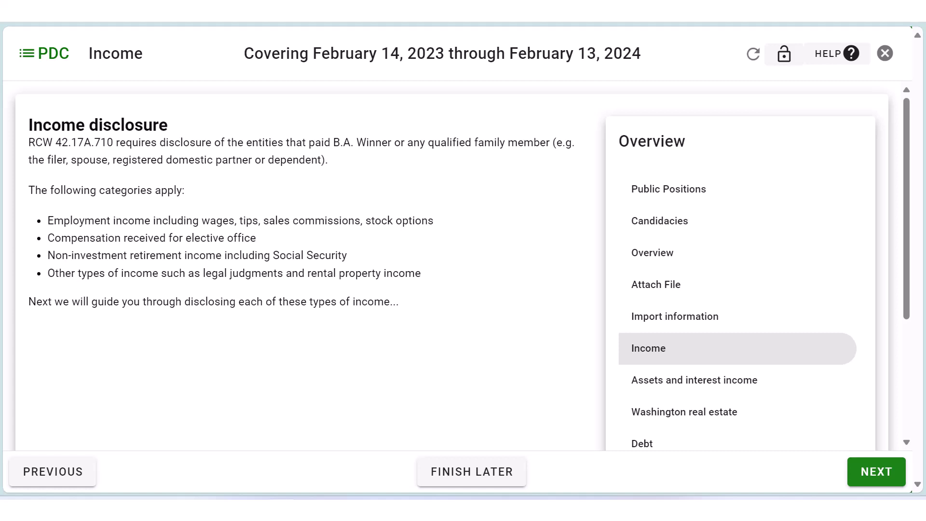
click(882, 472)
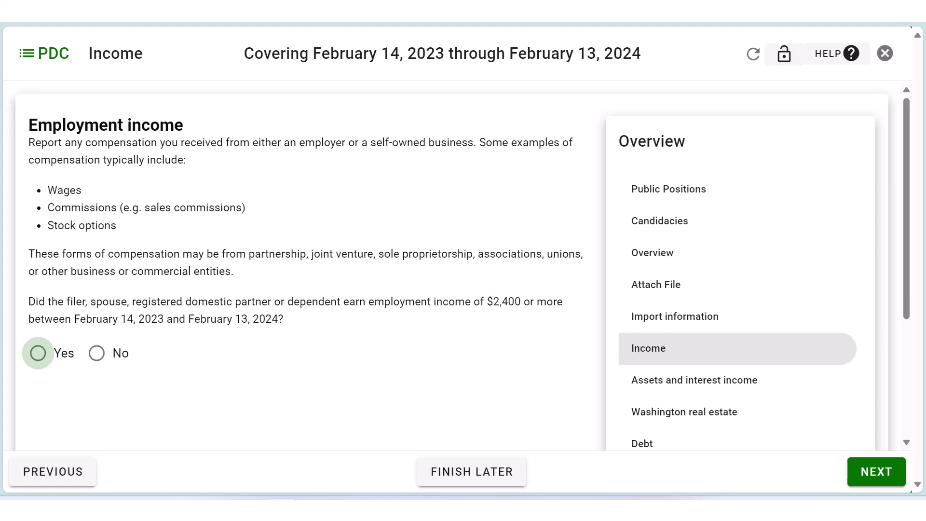
click(38, 356)
click(876, 472)
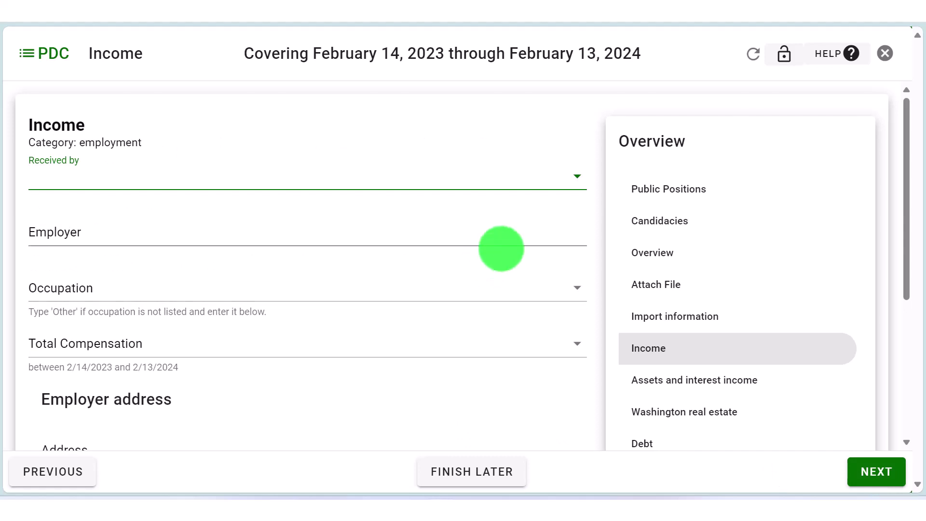
Set the employment income's Received by field to Filer.
click(575, 181)
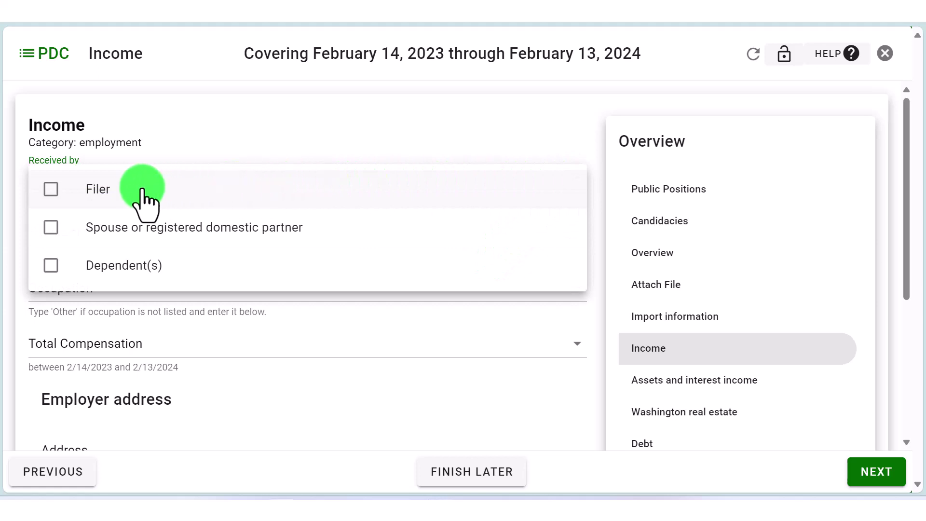
click(51, 189)
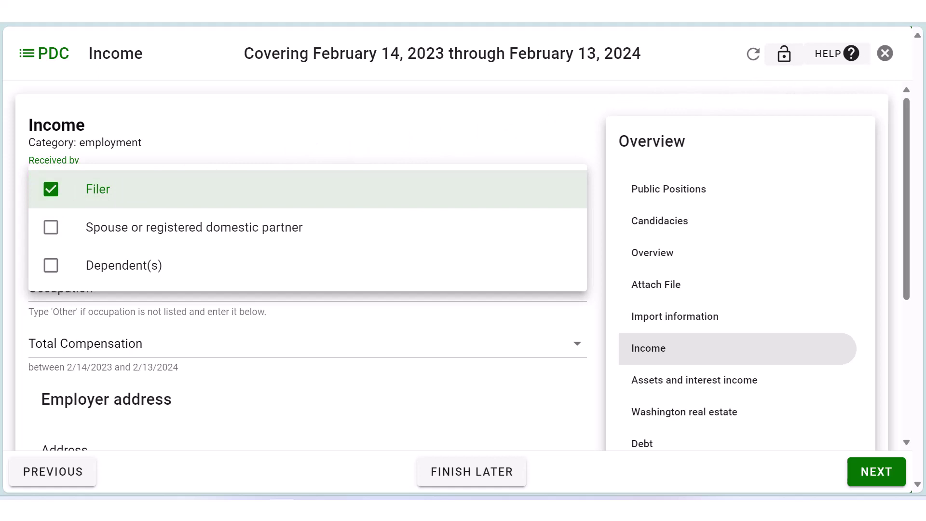
click(906, 181)
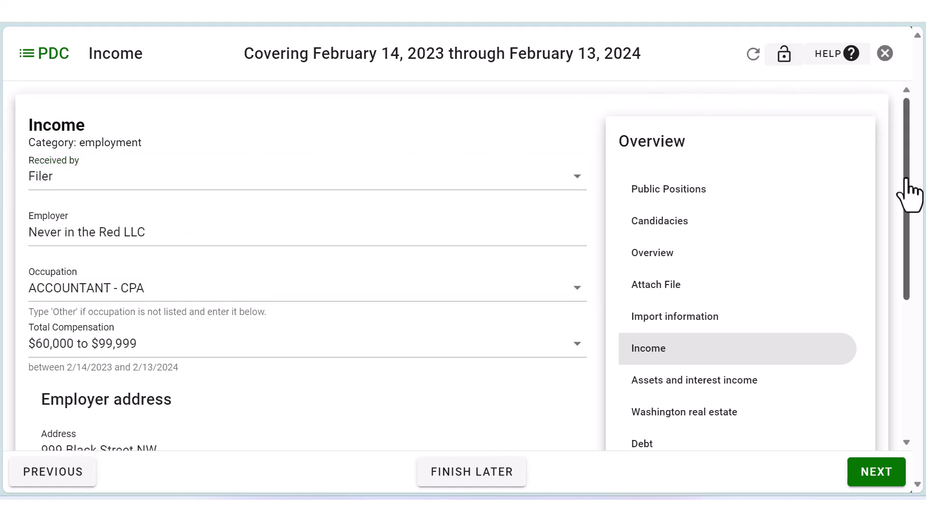
drag(906, 179, 910, 235)
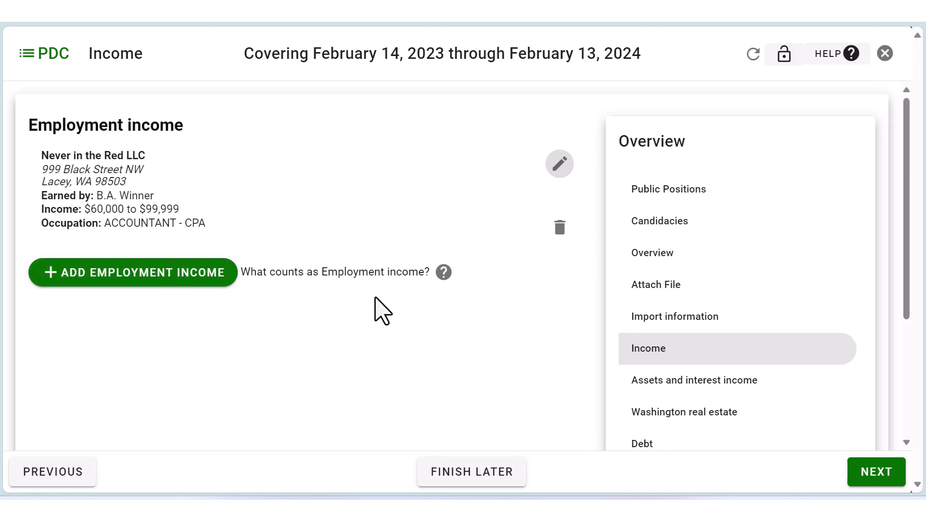
click(443, 273)
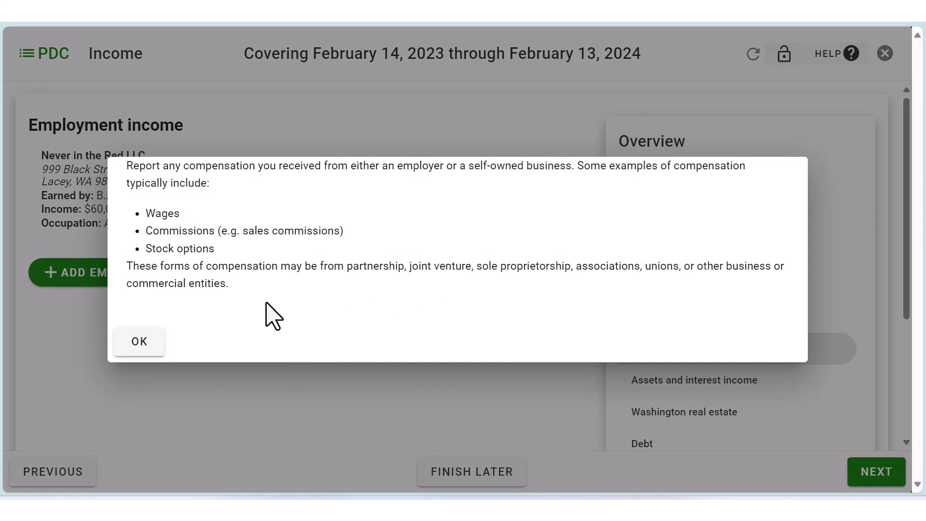
click(140, 342)
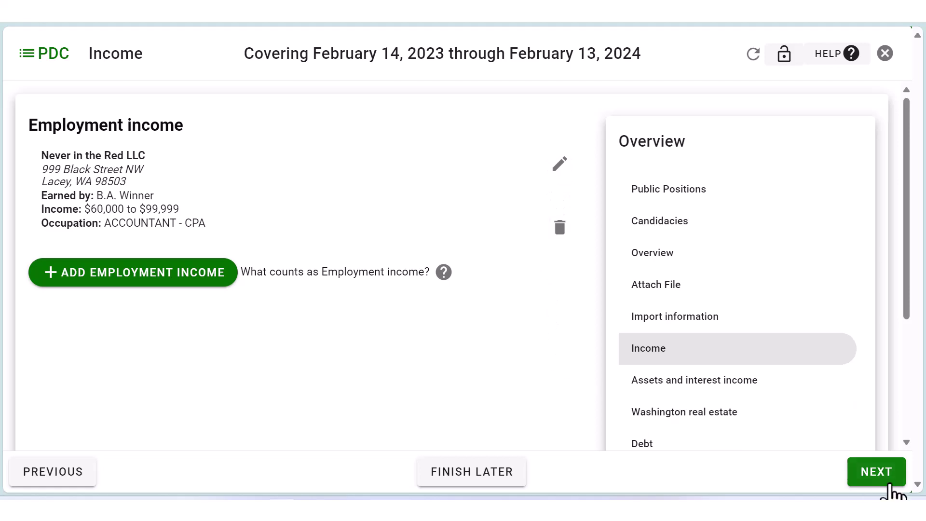
Answer Yes to receiving $2,400 or more in non-investment retirement income.
click(863, 474)
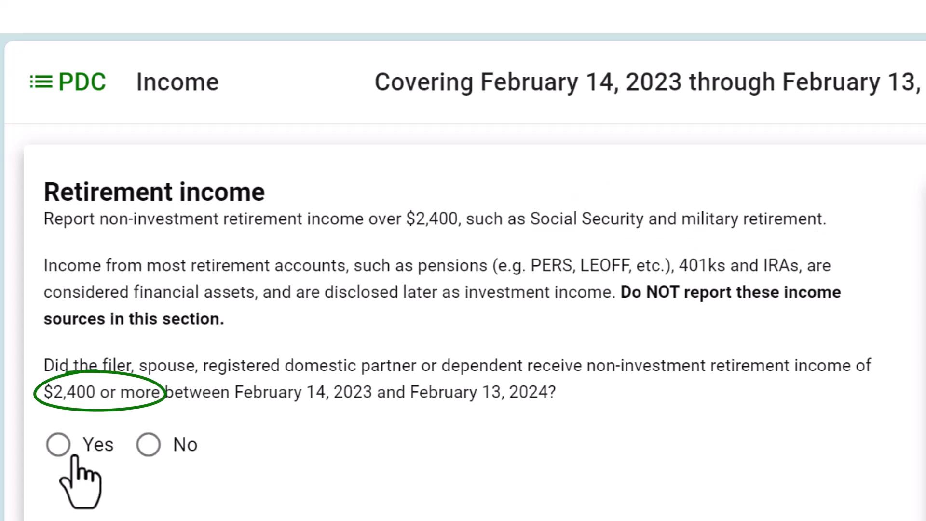
click(57, 443)
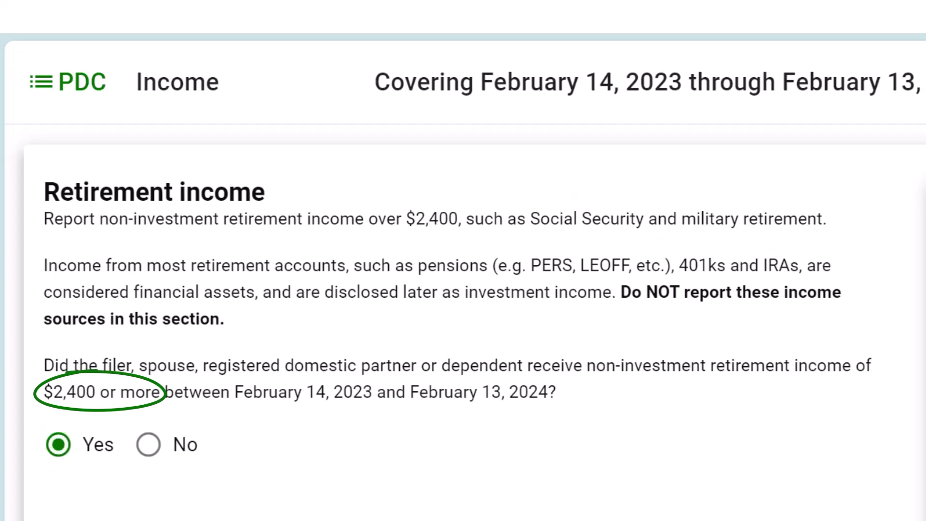
Save a Social Security retirement income entry received by the Spouse, $30,000 to $59,999.
click(876, 471)
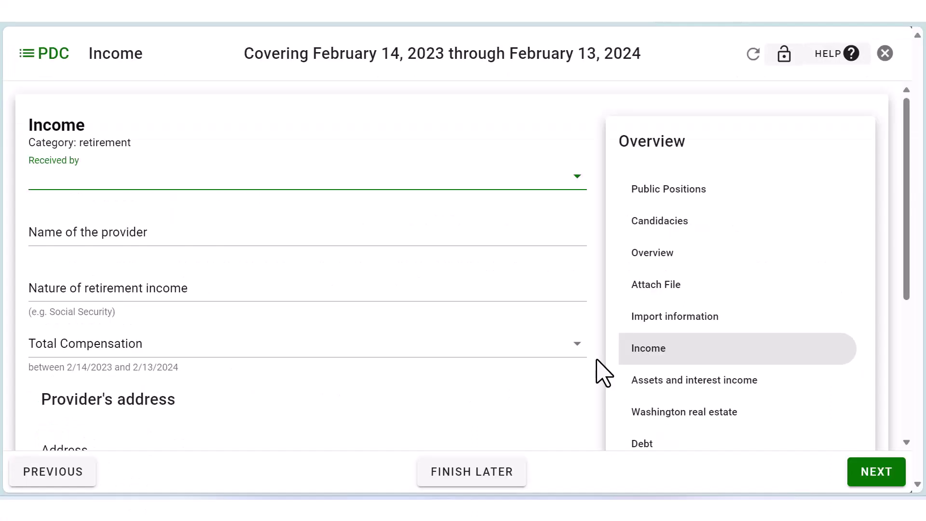
key(space)
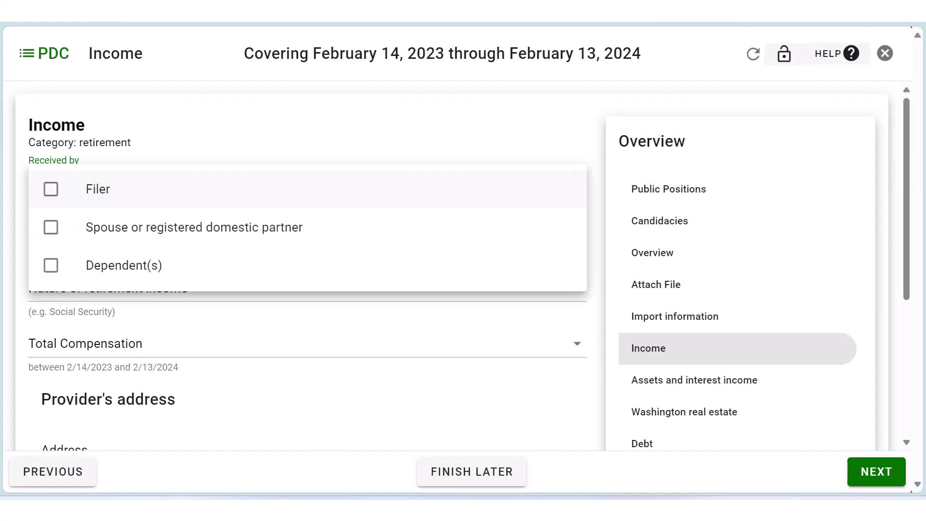
key(space)
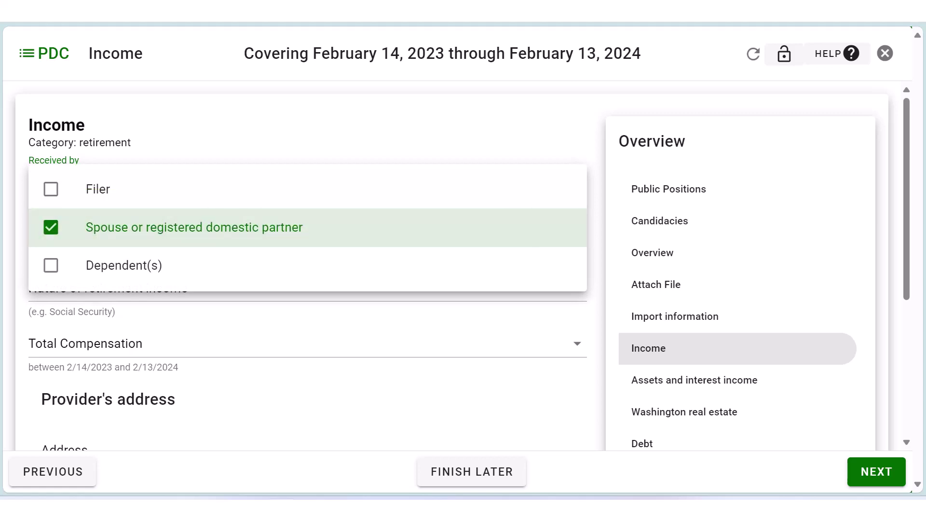
key(Escape)
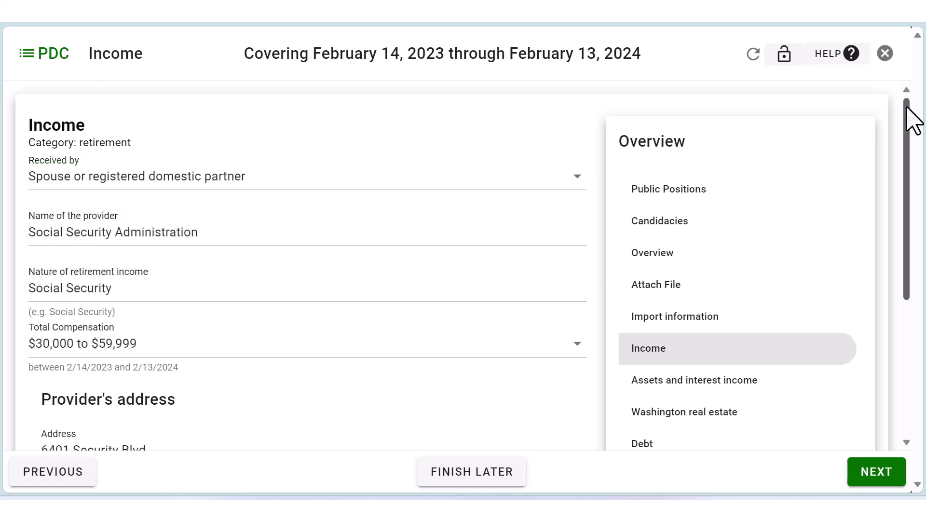
click(880, 475)
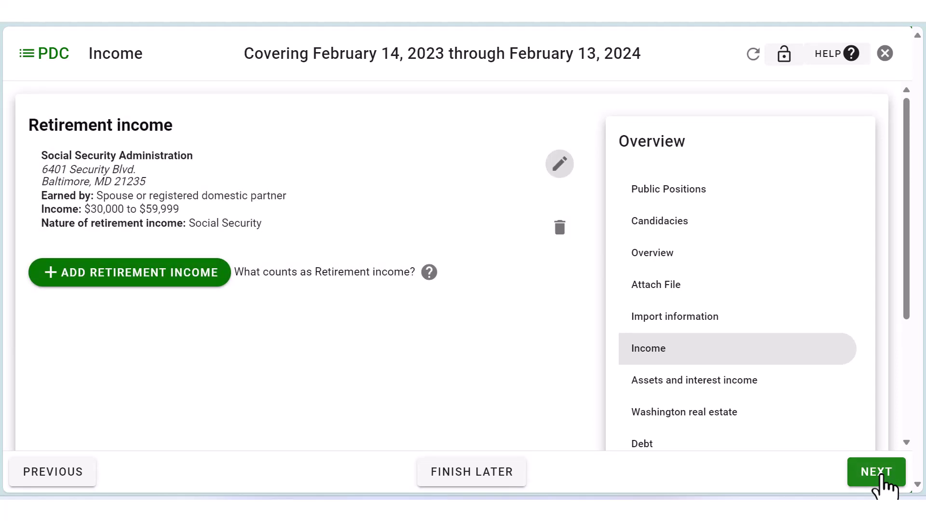
Review the help on what counts as retirement income, then continue to uncommon income.
click(429, 273)
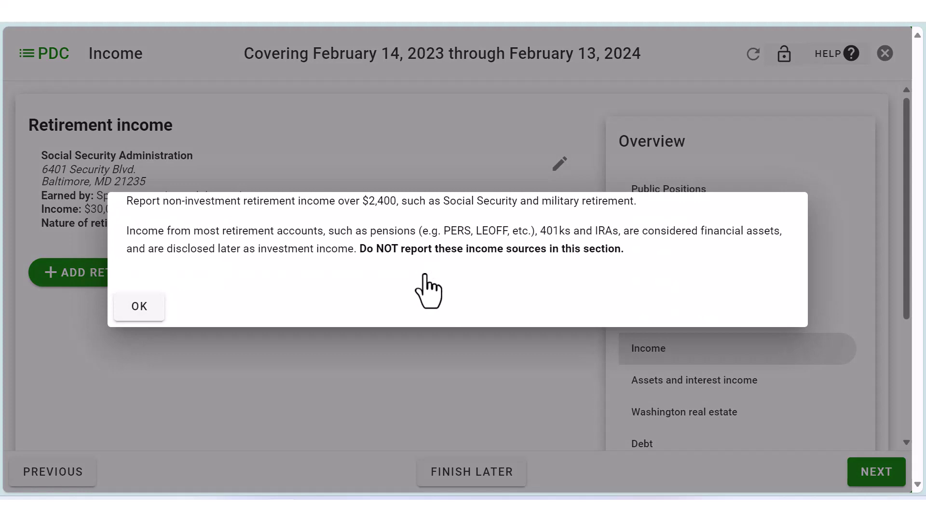
click(137, 309)
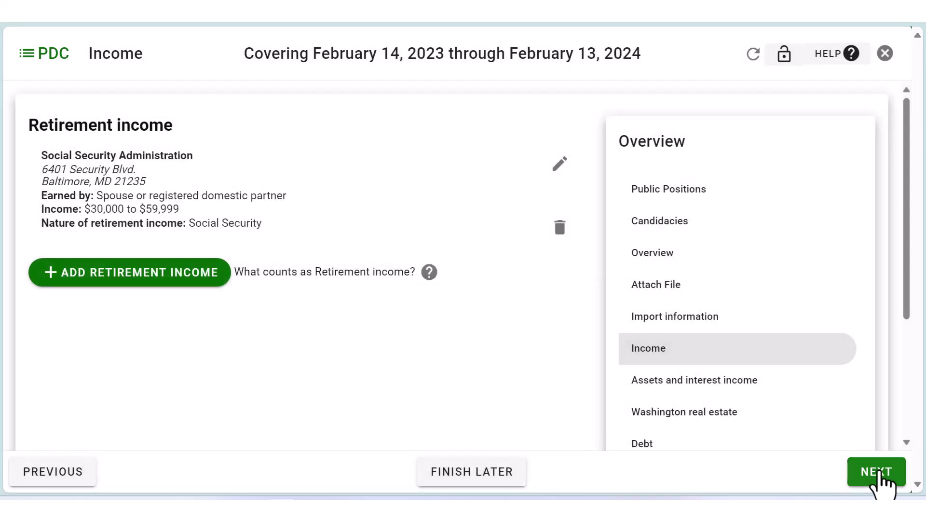
click(864, 473)
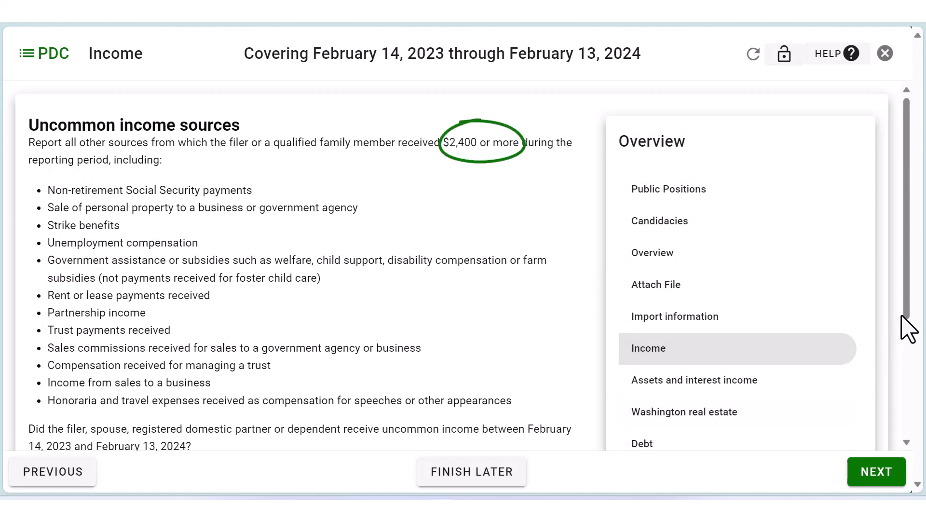
Answer Yes to uncommon income and save the $0–$29,999 WA Employment Security unemployment entry.
drag(910, 323, 915, 442)
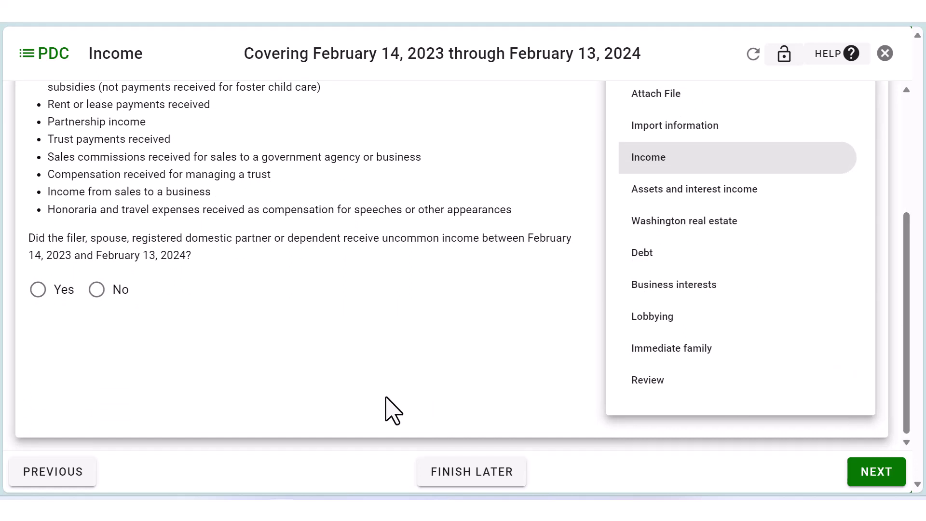
click(39, 289)
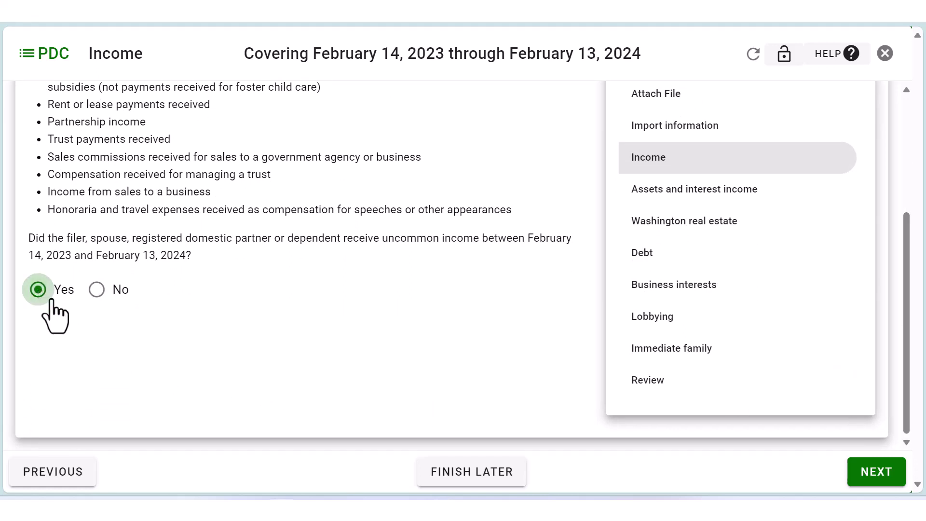
click(852, 474)
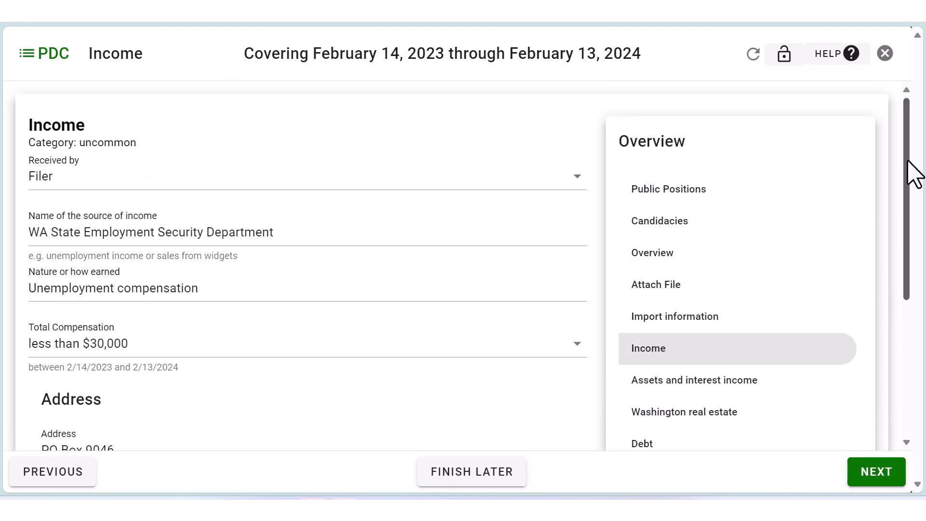
drag(908, 161, 911, 87)
click(876, 471)
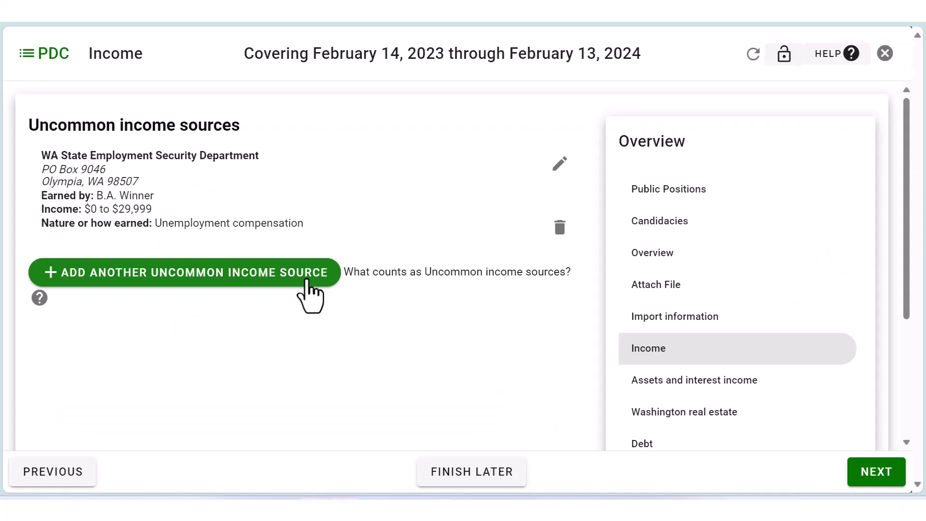
click(875, 471)
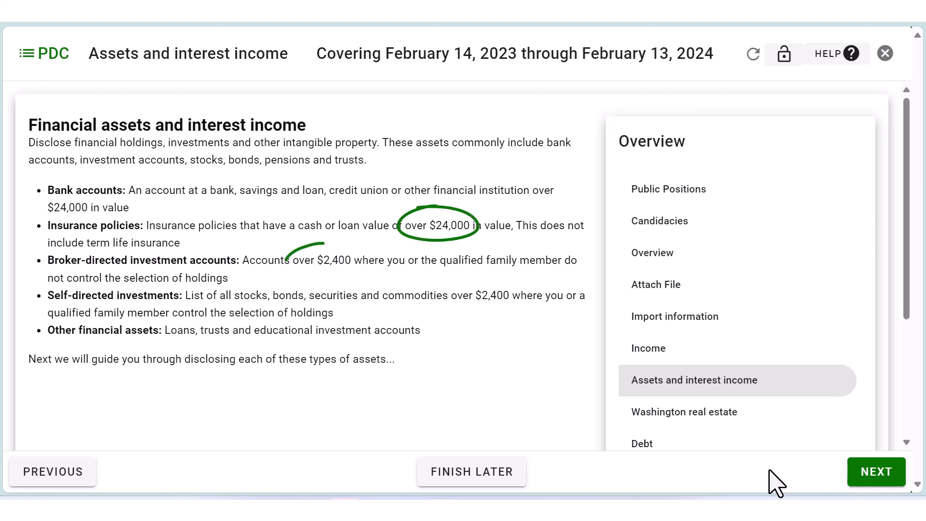
Answer Yes to holding a bank account worth over $24,000.
click(878, 480)
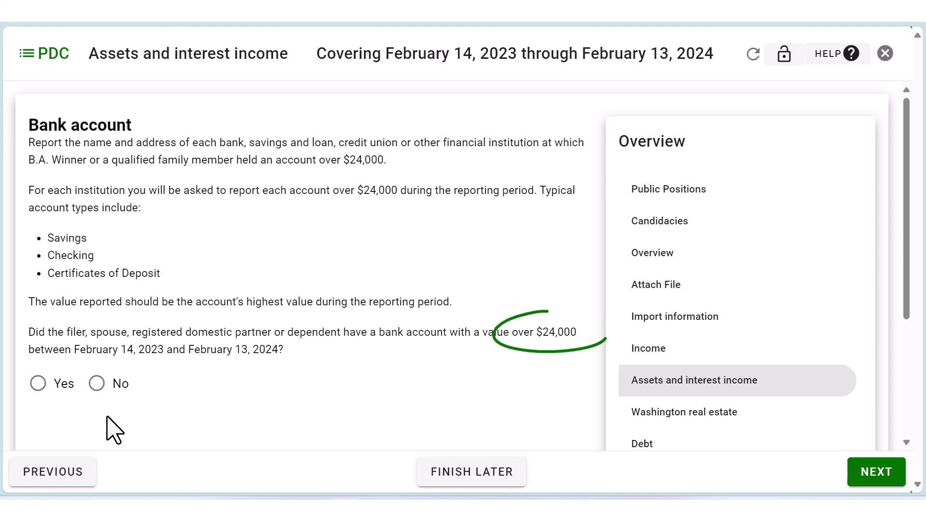
click(38, 383)
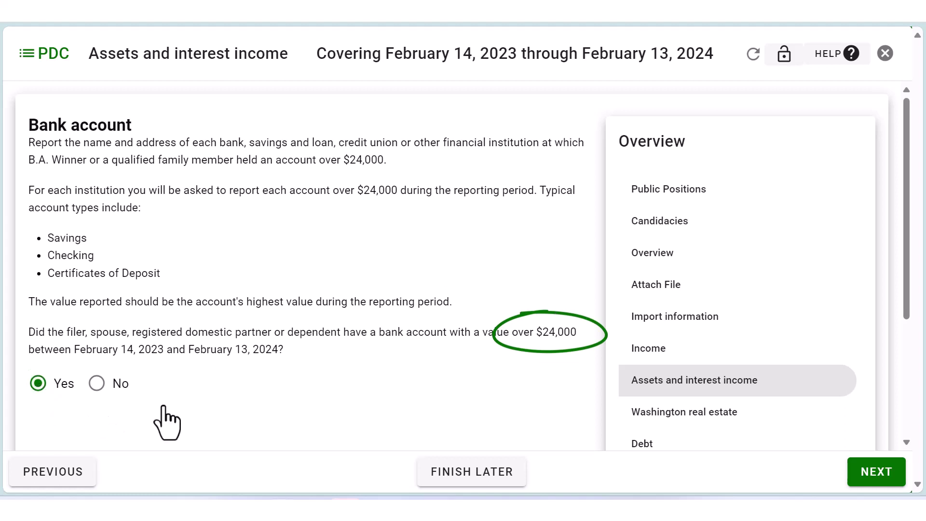
click(864, 479)
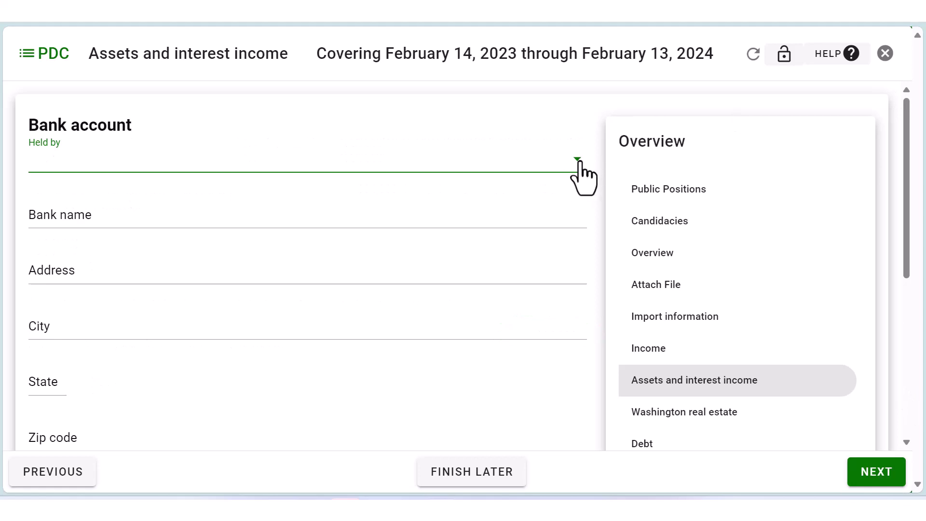
Add Olympia Credit Union, held by Filer and Spouse: checking $0–$29,999, savings $60,000–$99,999.
click(578, 162)
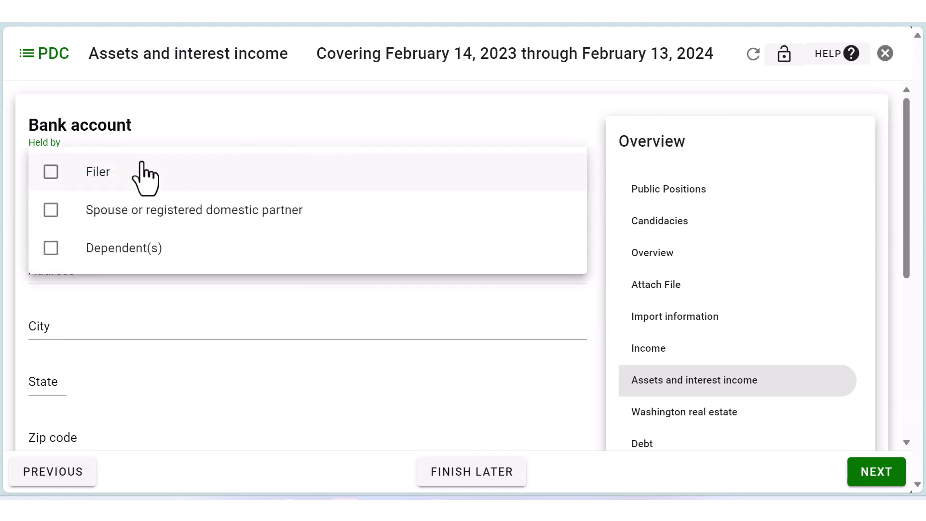
click(50, 173)
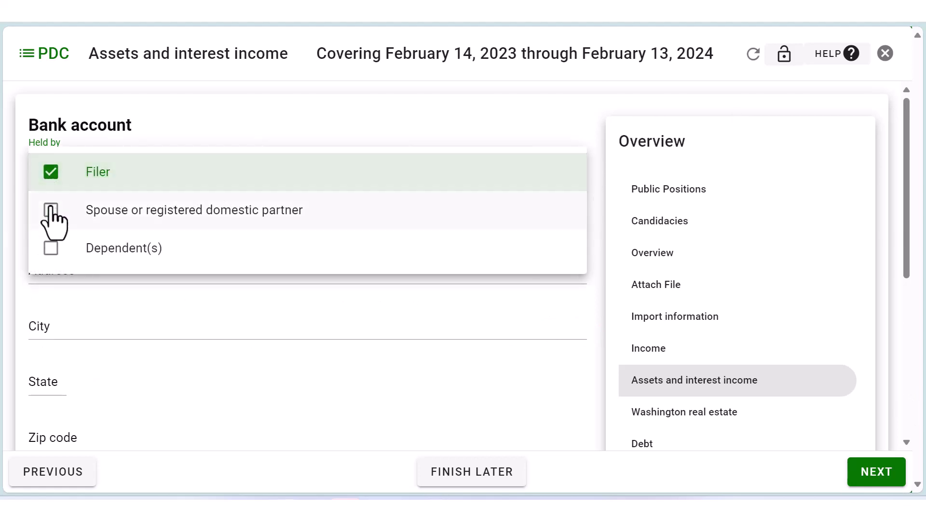
click(51, 208)
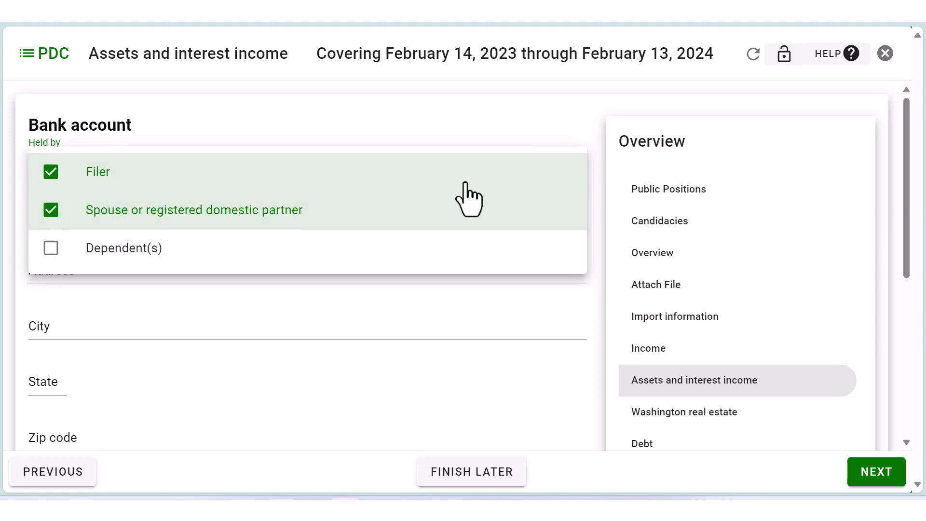
click(915, 190)
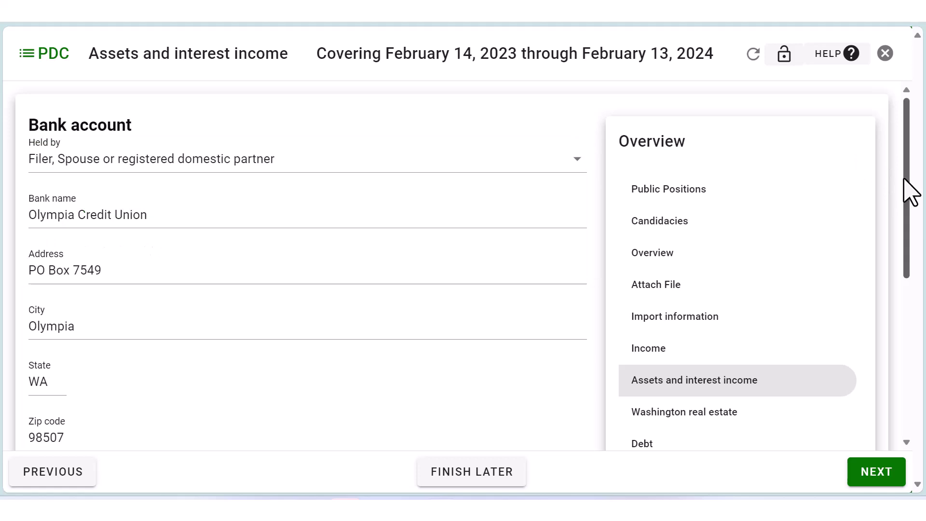
scroll(906, 195, down, 1)
drag(907, 195, 903, 337)
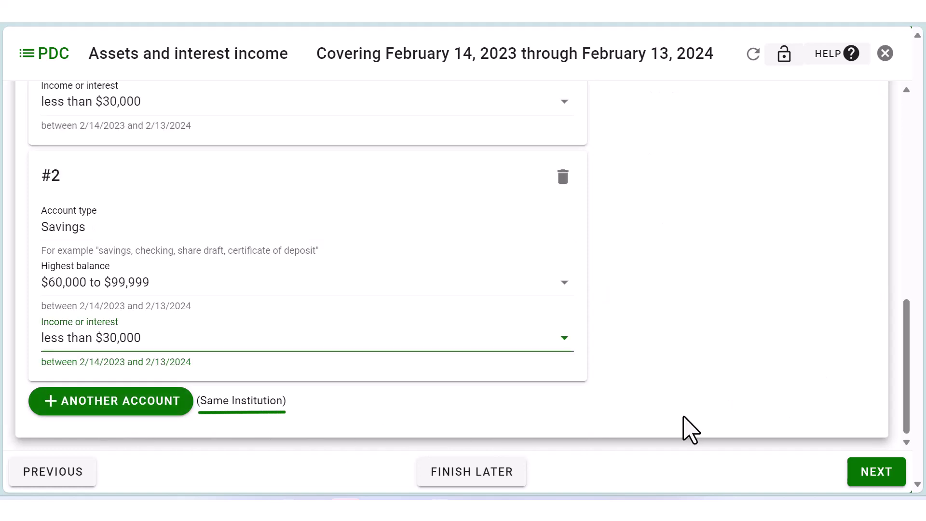
click(873, 484)
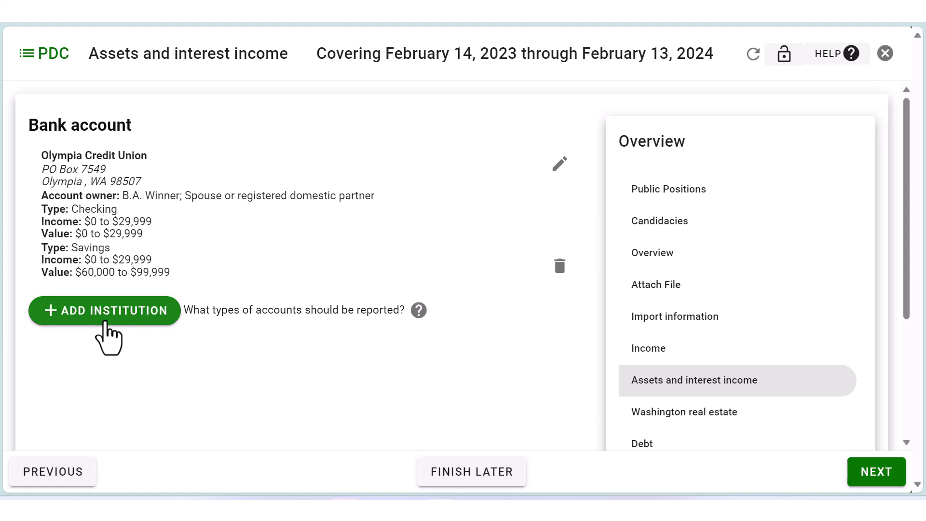
click(877, 480)
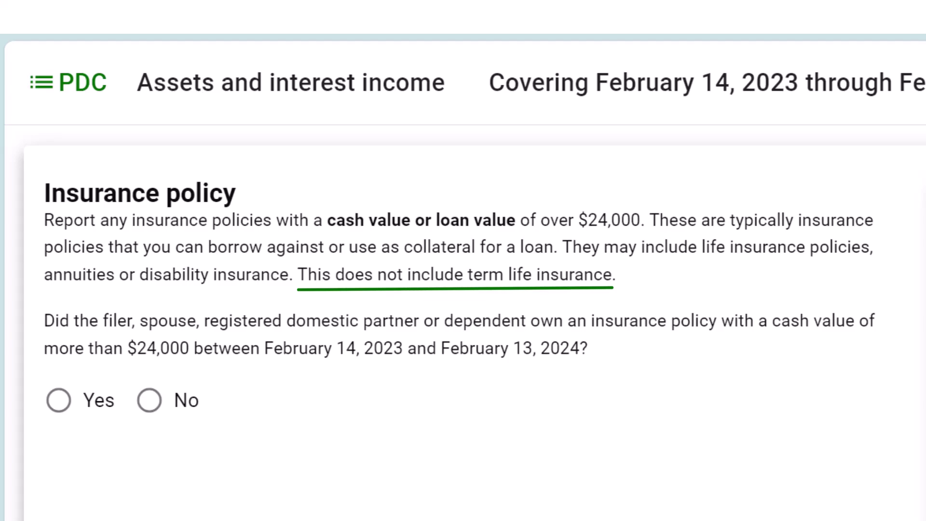
Mark No for owning a cash-value insurance policy.
click(149, 401)
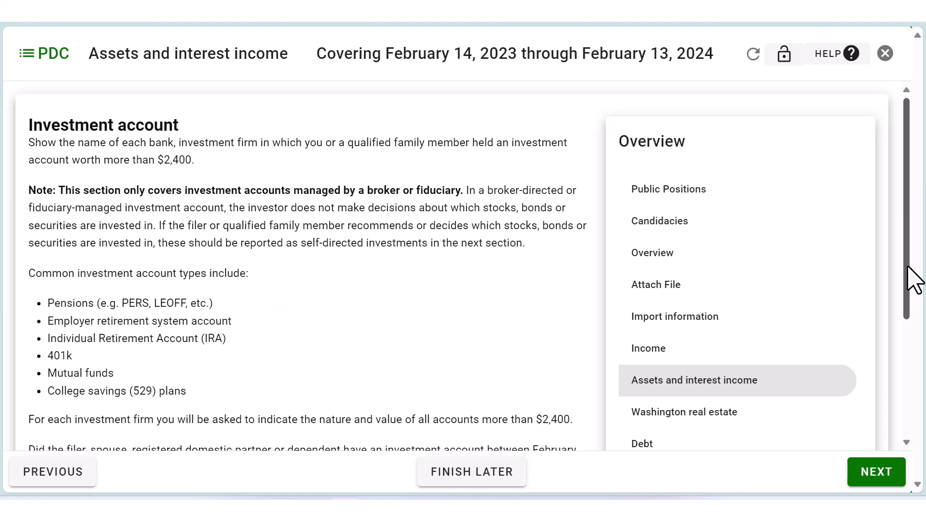
Save the Filer's WA State Department of Retirement Systems pension account, valued $30,000–$59,999.
drag(913, 280, 903, 389)
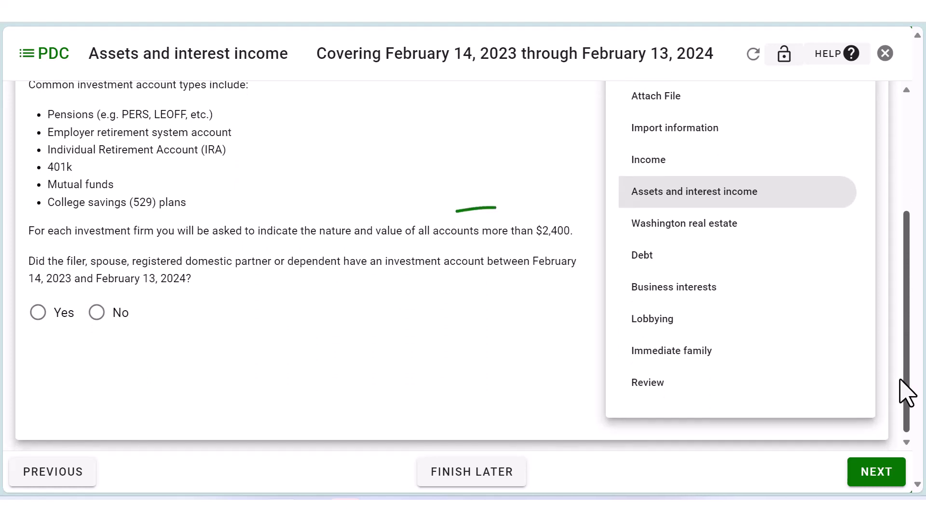
click(35, 313)
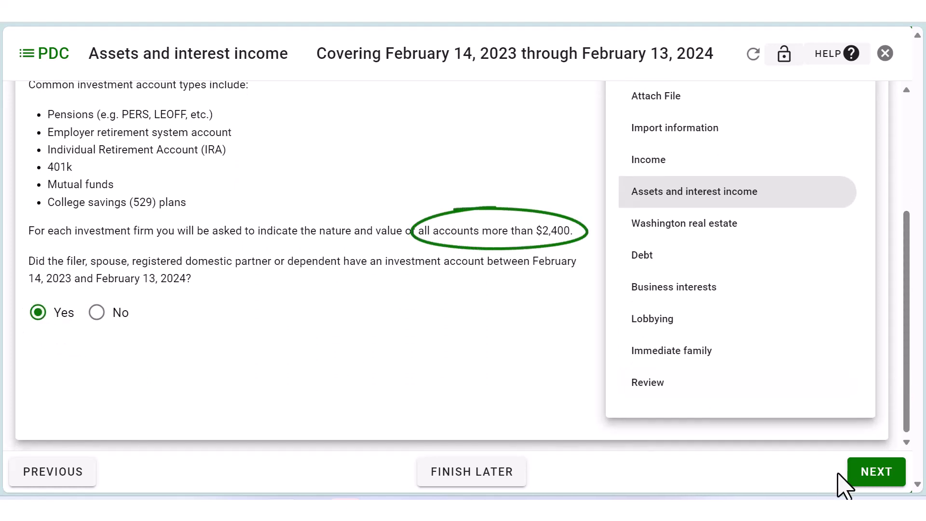
click(874, 475)
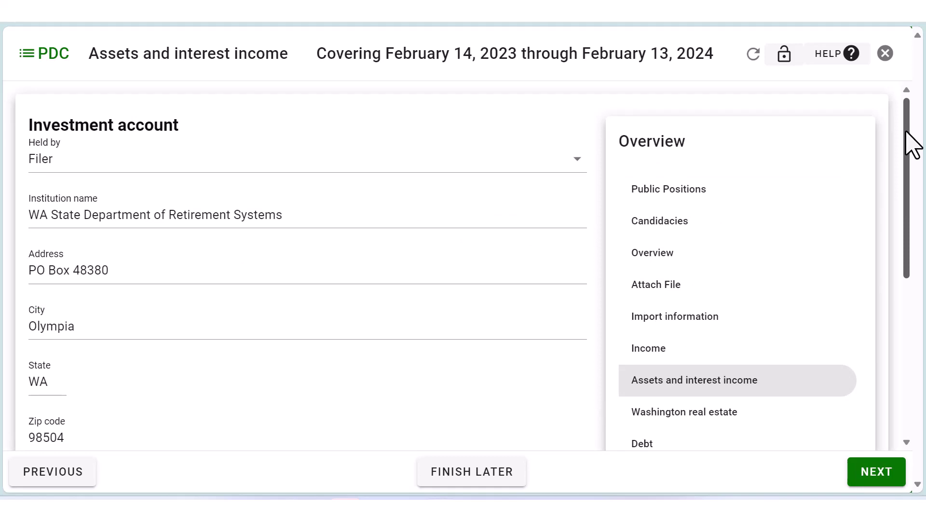
drag(913, 145, 919, 289)
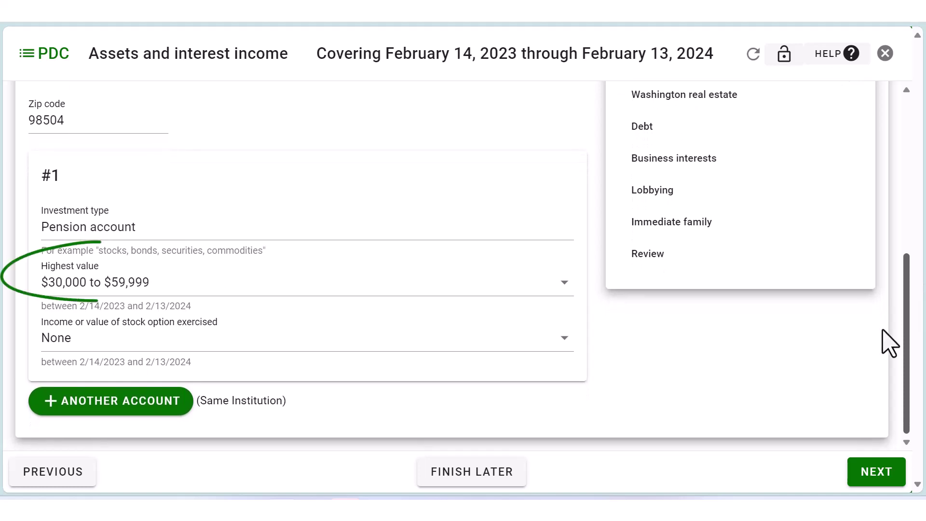
click(875, 480)
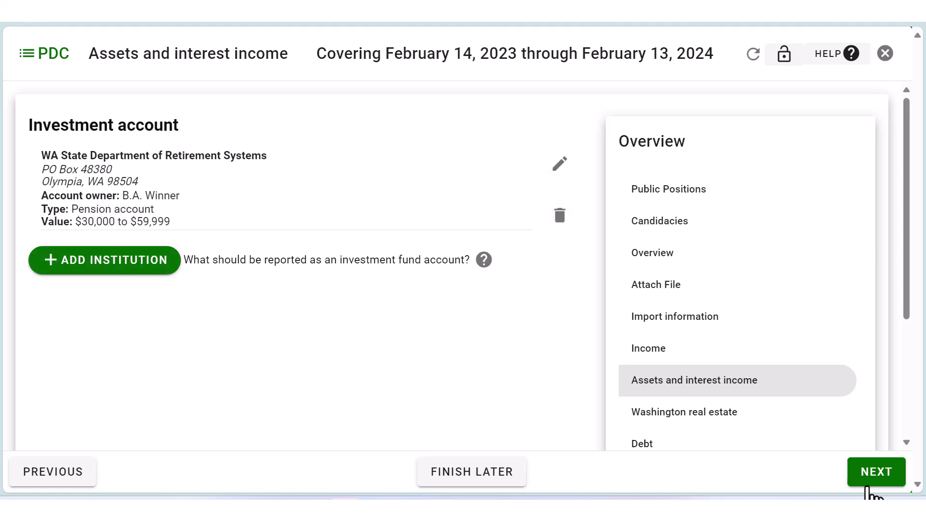
click(878, 477)
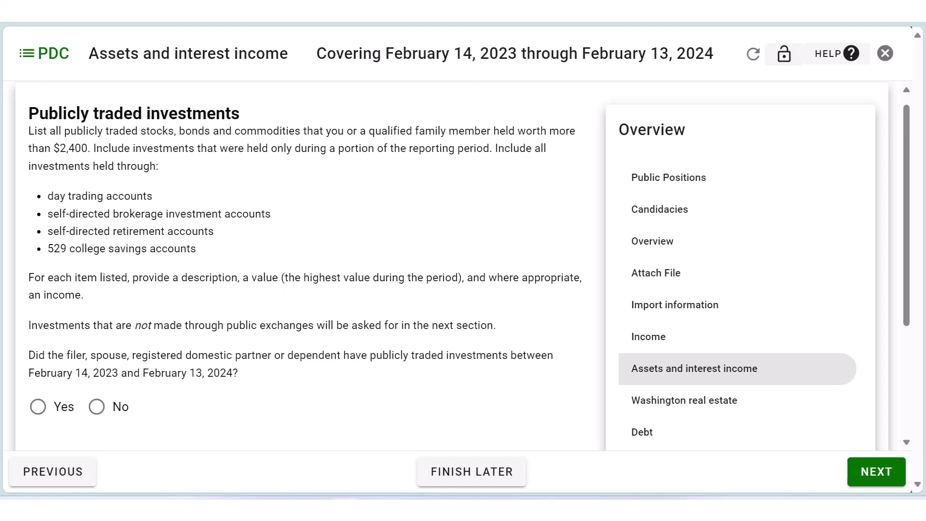
Answer Yes to holding publicly traded investments and open the stock entry form.
click(37, 405)
click(863, 479)
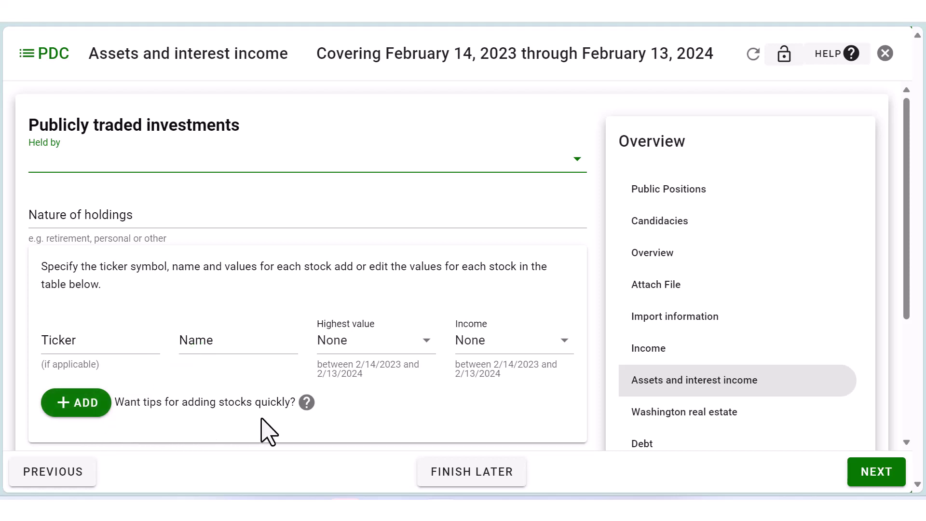
Save personal stock holdings APPL, LMT and FBND to the holdings summary.
click(307, 402)
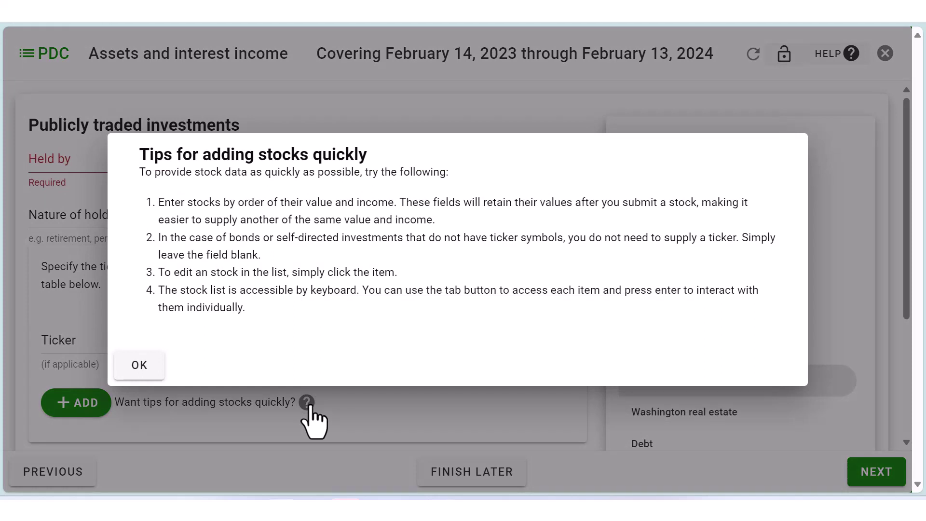
click(909, 166)
drag(909, 166, 915, 292)
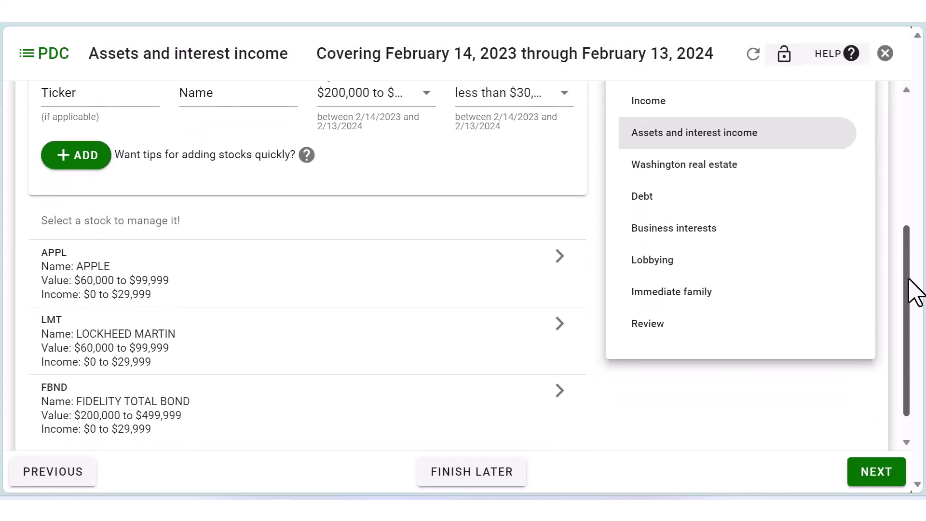
click(876, 471)
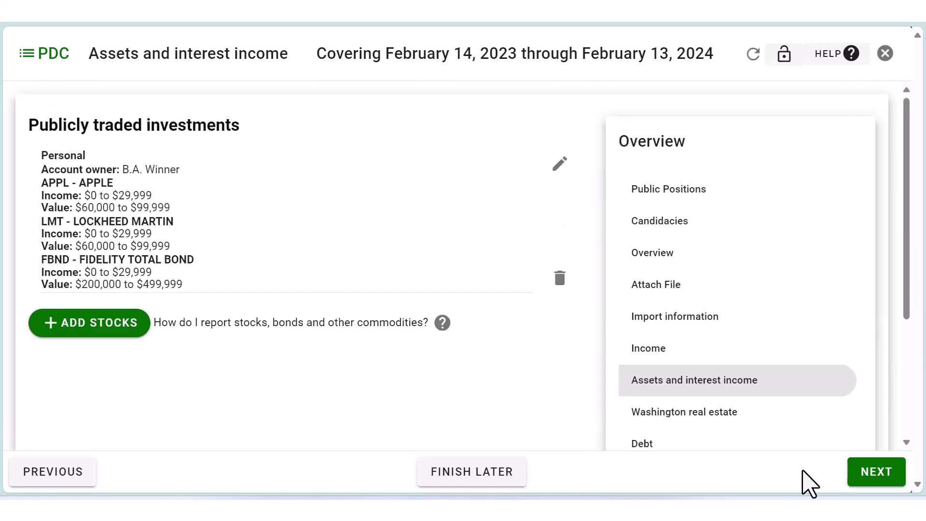
click(877, 485)
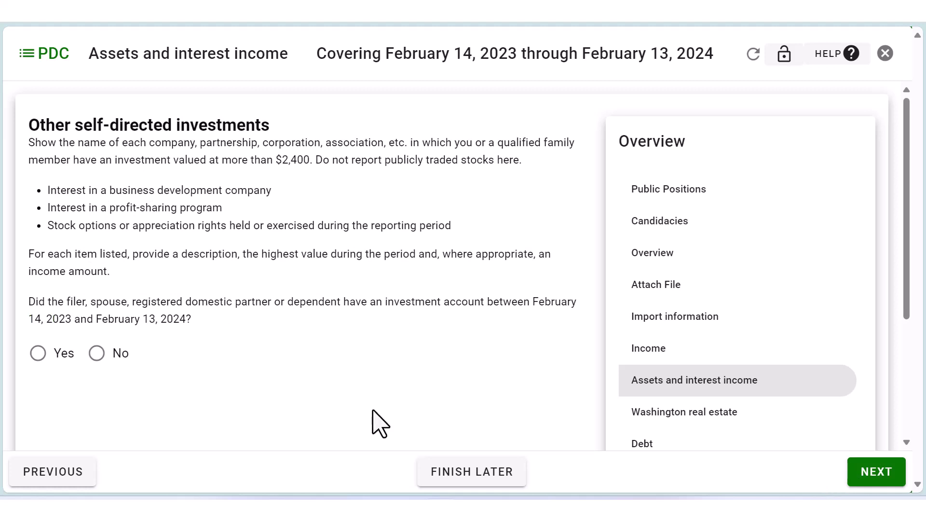
Answer No to other self-directed investments and to other less common assets.
click(96, 354)
click(876, 471)
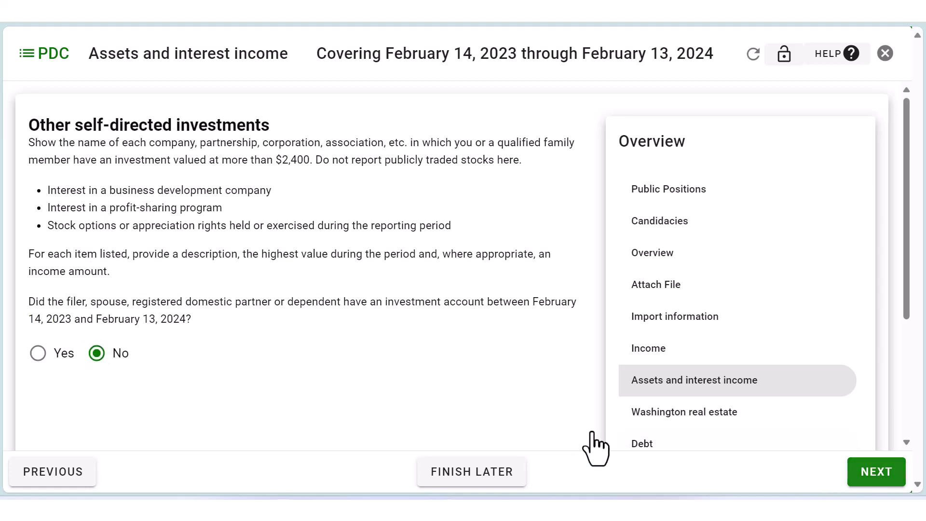
click(97, 306)
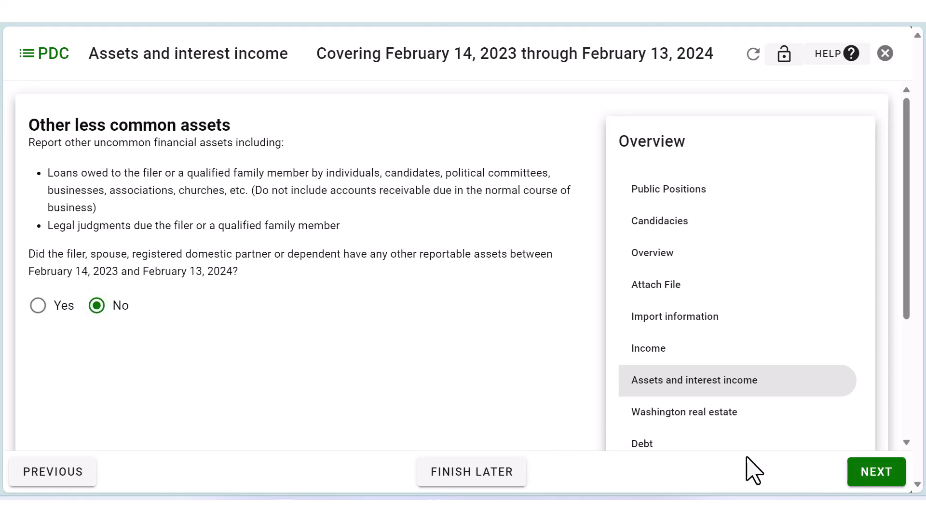
click(875, 475)
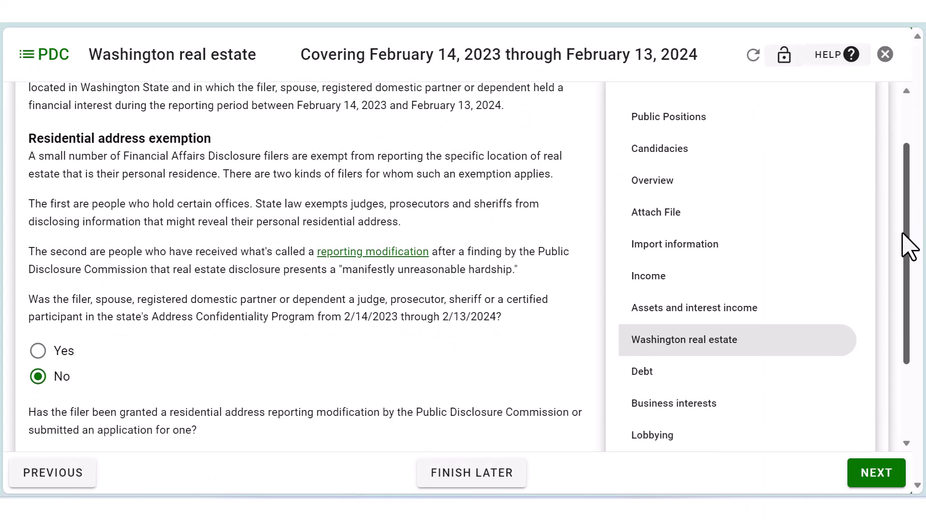
Decline both residential address exemptions and answer Yes to owning Washington property.
drag(910, 244, 899, 309)
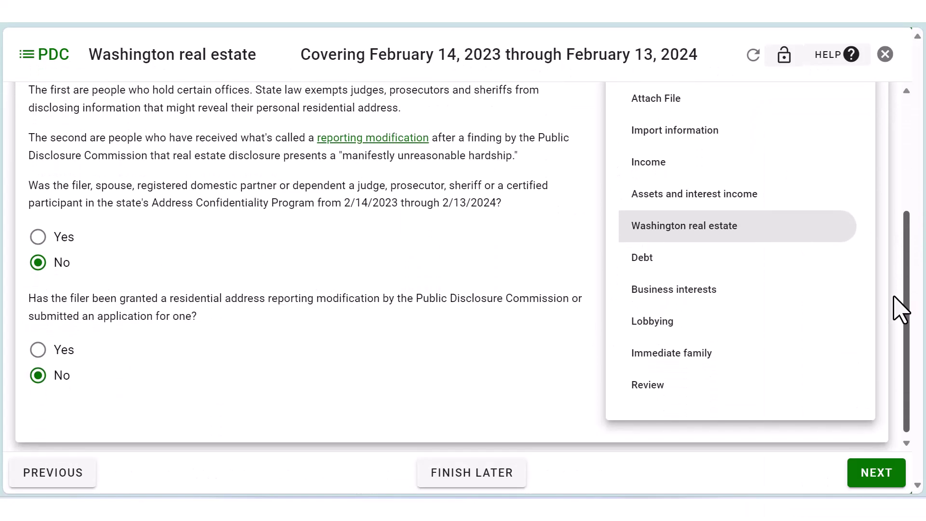
click(876, 473)
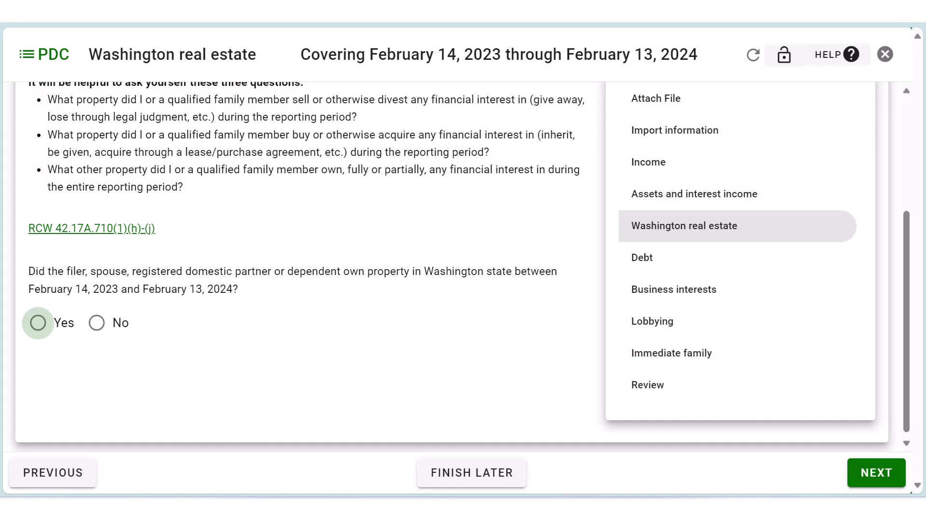
drag(907, 333, 912, 216)
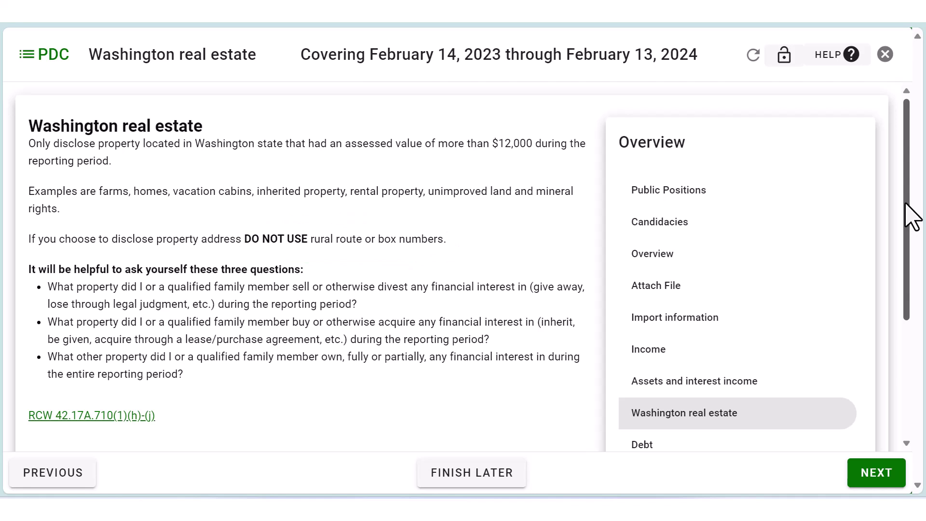
drag(911, 217, 911, 230)
drag(910, 267, 904, 322)
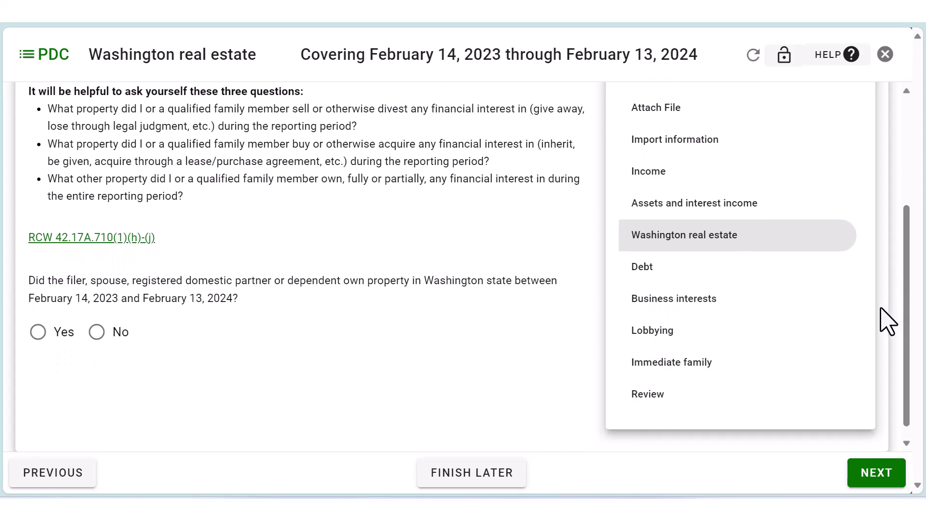
click(37, 332)
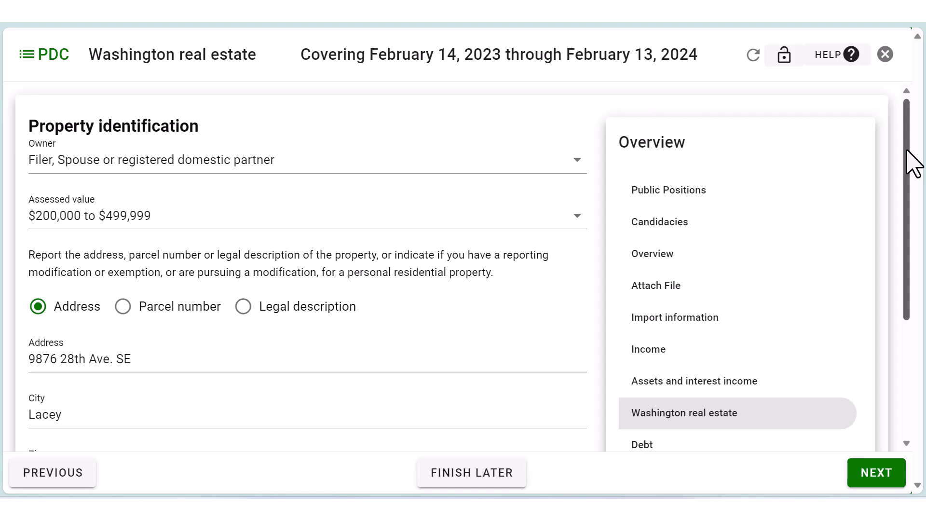
Save the property address and record it as neither purchased nor sold.
drag(907, 151, 896, 249)
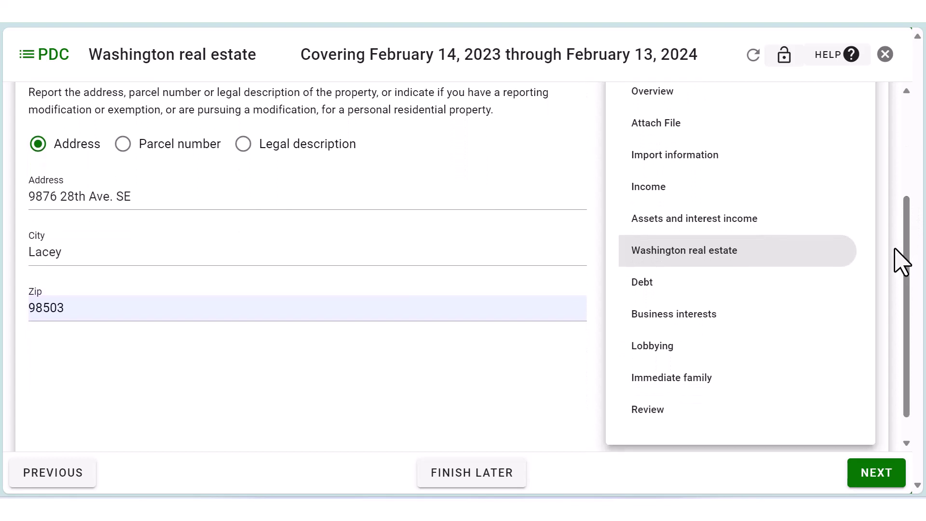
click(866, 484)
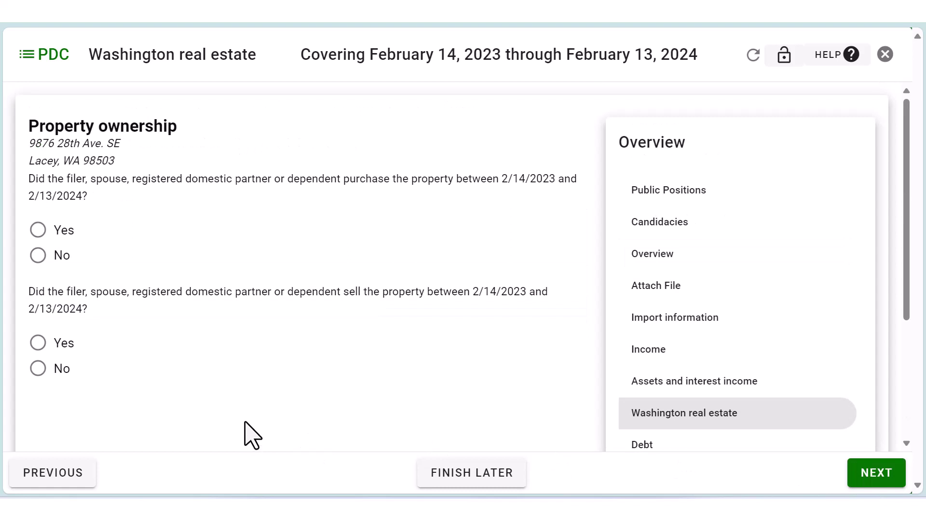
click(38, 257)
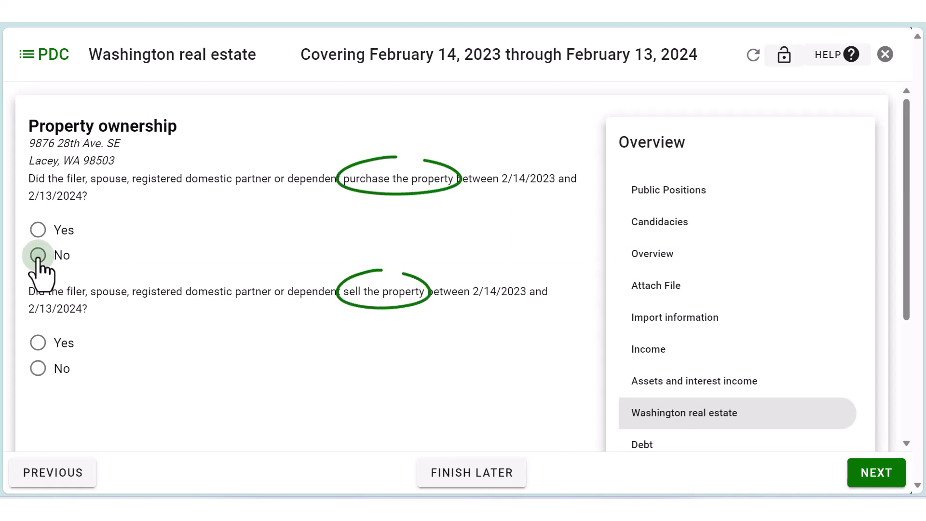
click(38, 369)
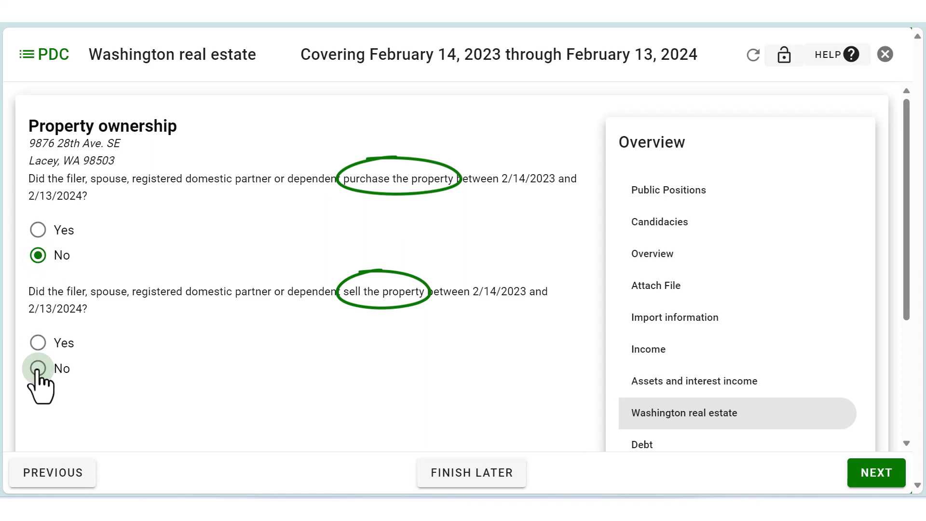
click(873, 484)
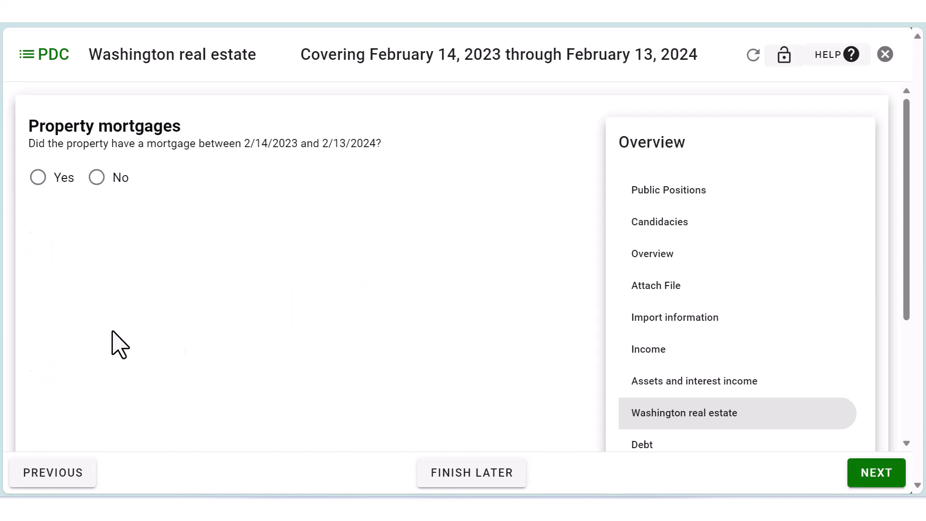
Add the Olympia Credit Union mortgage: 30 years at 5%, current $60,000–$99,999.
click(38, 177)
click(870, 484)
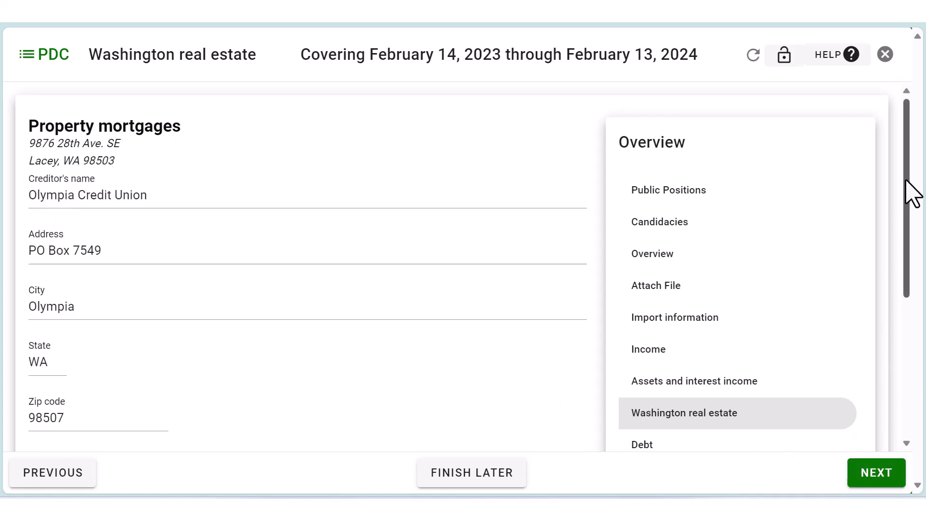
drag(906, 182, 911, 350)
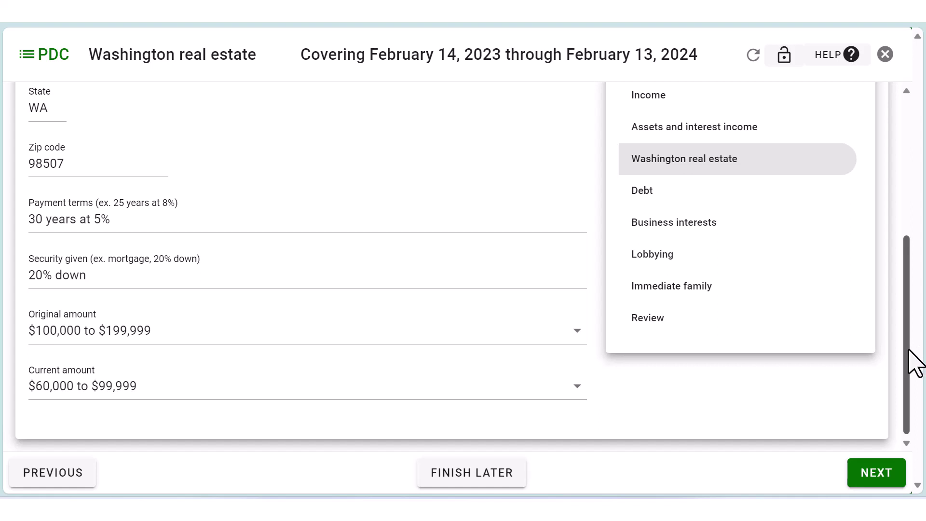
drag(914, 362, 915, 207)
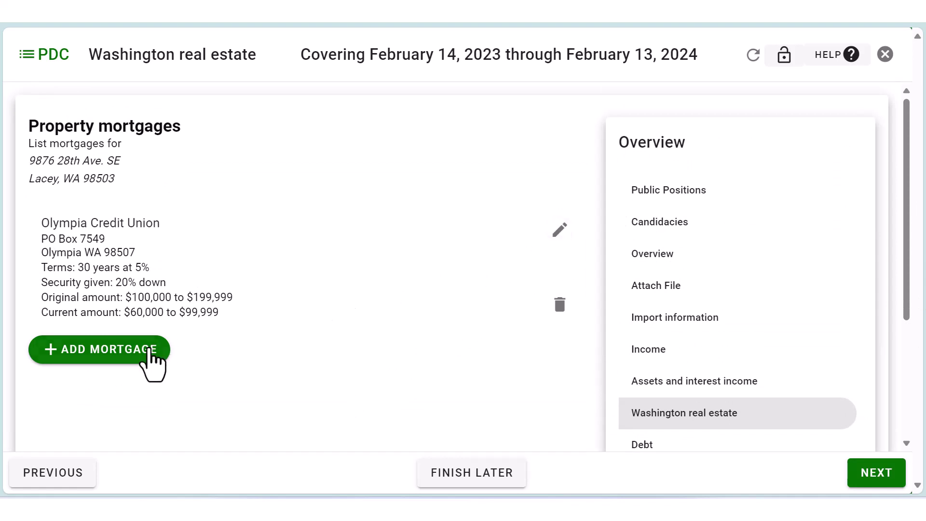
click(873, 475)
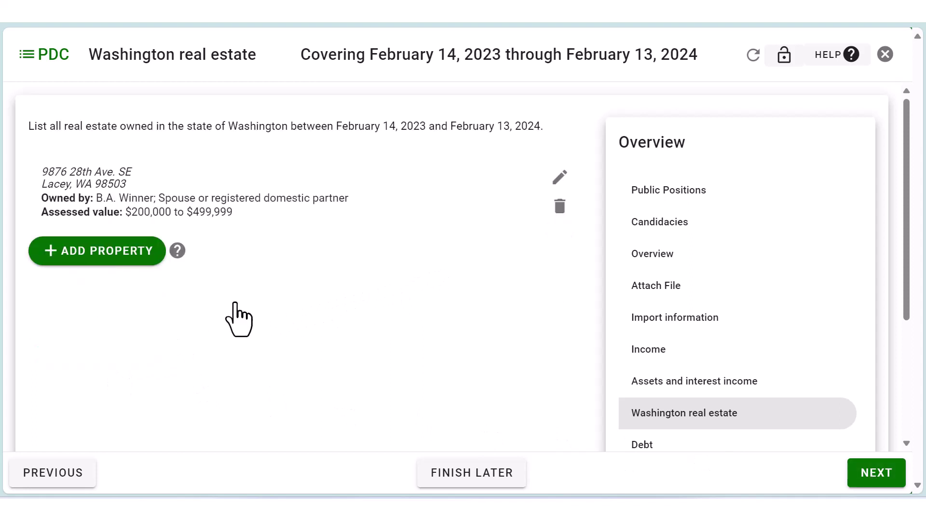
Open the Debt page and answer Yes to owing creditors $2,400 or more.
click(876, 473)
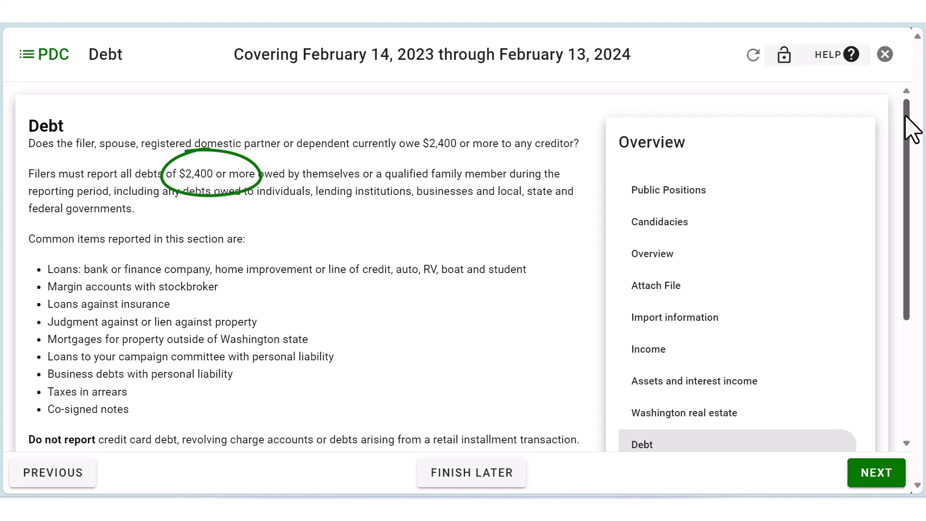
drag(905, 117, 904, 172)
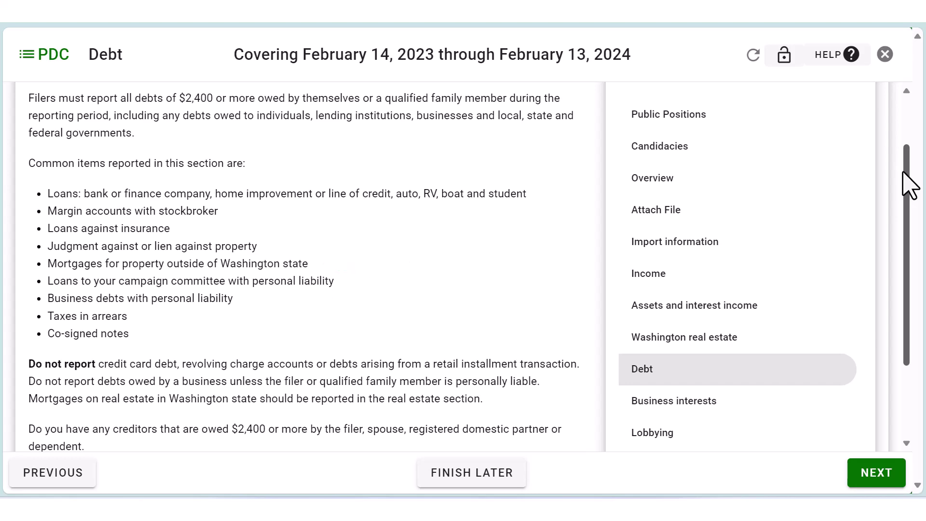
scroll(273, 324, down, 3)
click(37, 365)
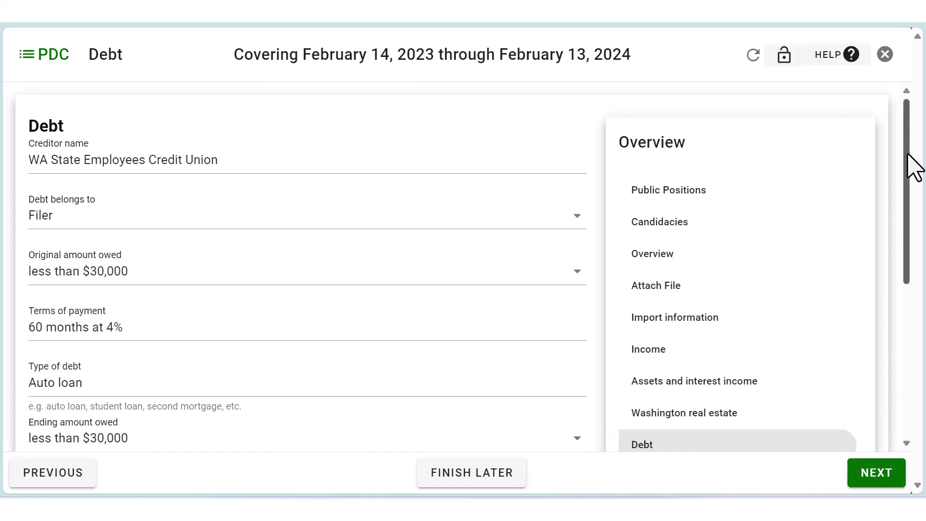
Save the filer's WA State Employees Credit Union auto loan, 60 months at 4%, $0–$29,999.
mouse_move(912, 174)
mouse_down()
mouse_move(890, 299)
mouse_move(910, 326)
mouse_move(916, 185)
mouse_up()
click(883, 474)
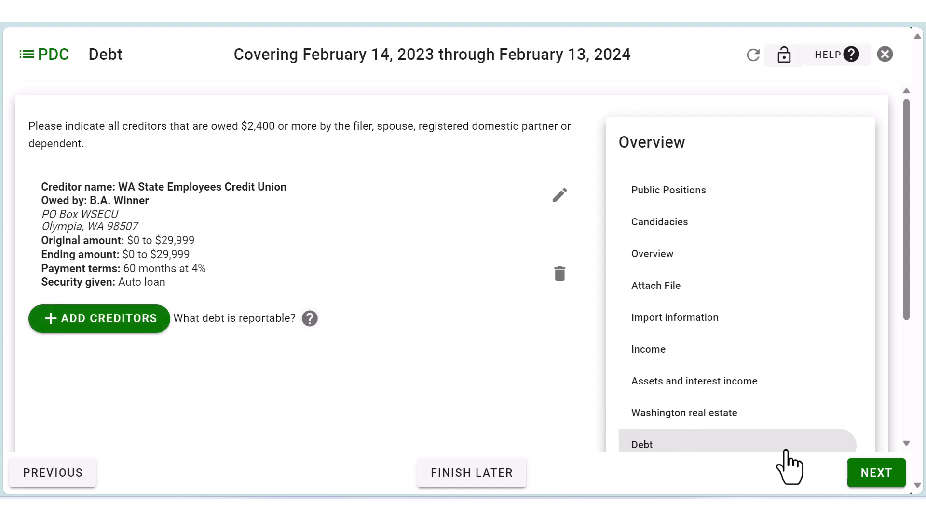
click(879, 483)
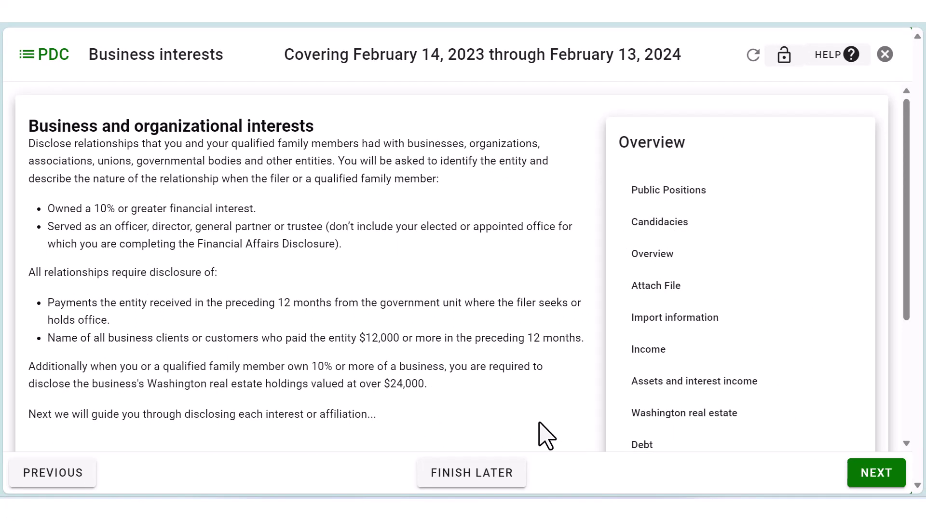
Continue past the Business and organizational interests intro to the Businesses owned question.
click(857, 479)
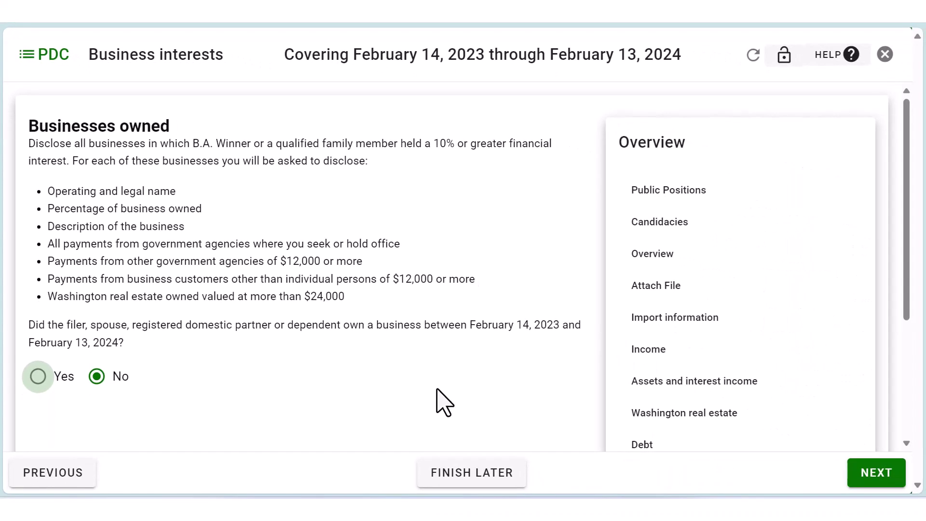
Keep No for businesses owned and answer Yes to holding an officer or board role.
click(96, 376)
click(876, 472)
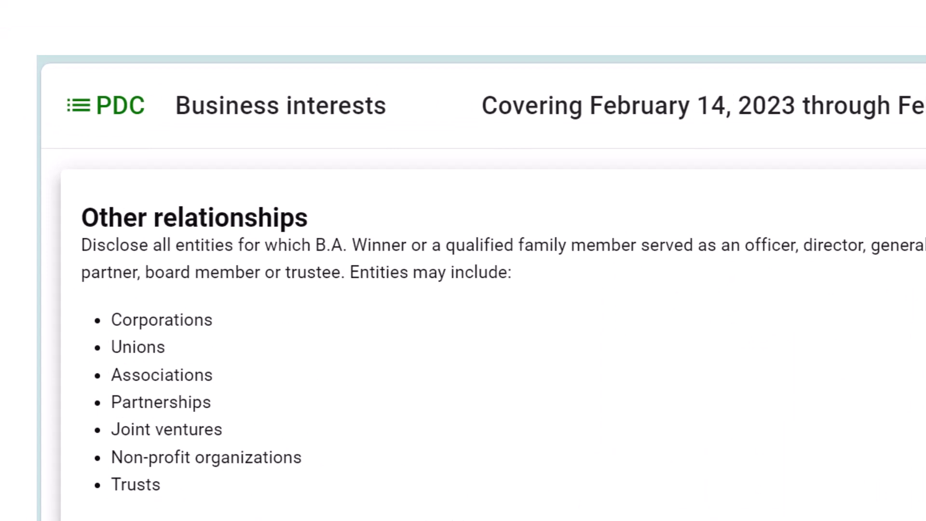
drag(911, 145, 905, 233)
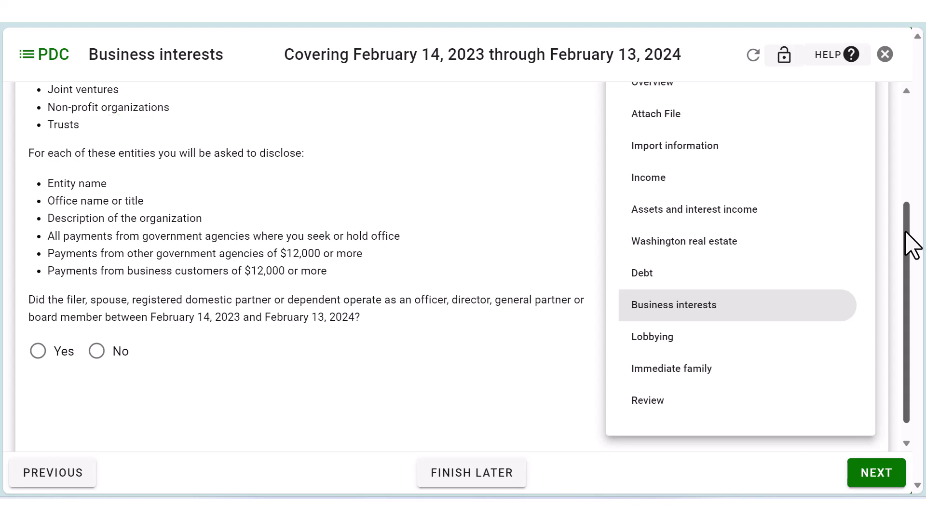
click(37, 352)
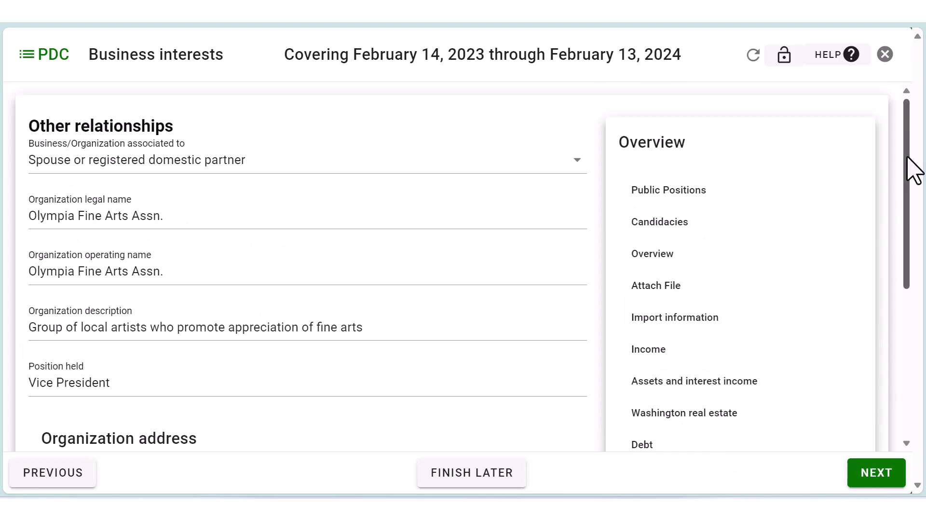
drag(907, 159, 908, 287)
Mark Olympia Fine Arts Assn. as not a lender and report no affiliated agency payments.
click(877, 475)
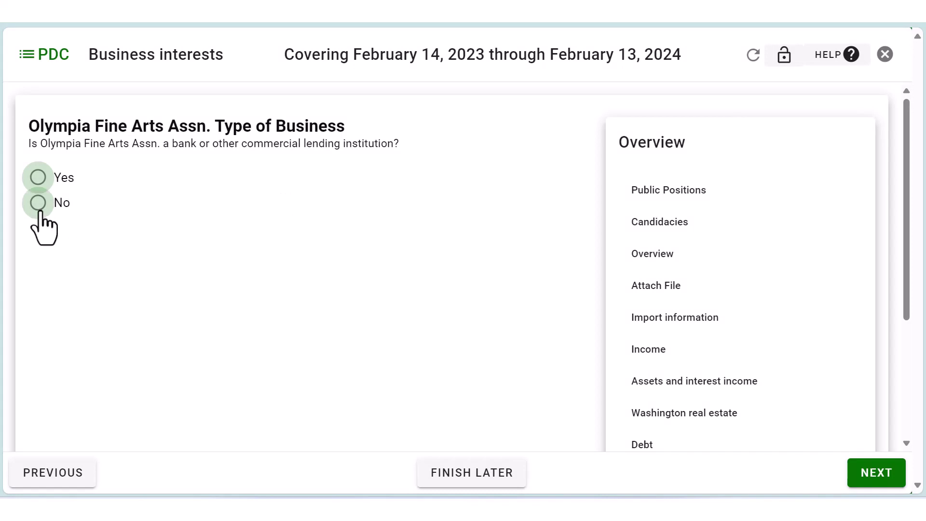
click(39, 206)
click(881, 471)
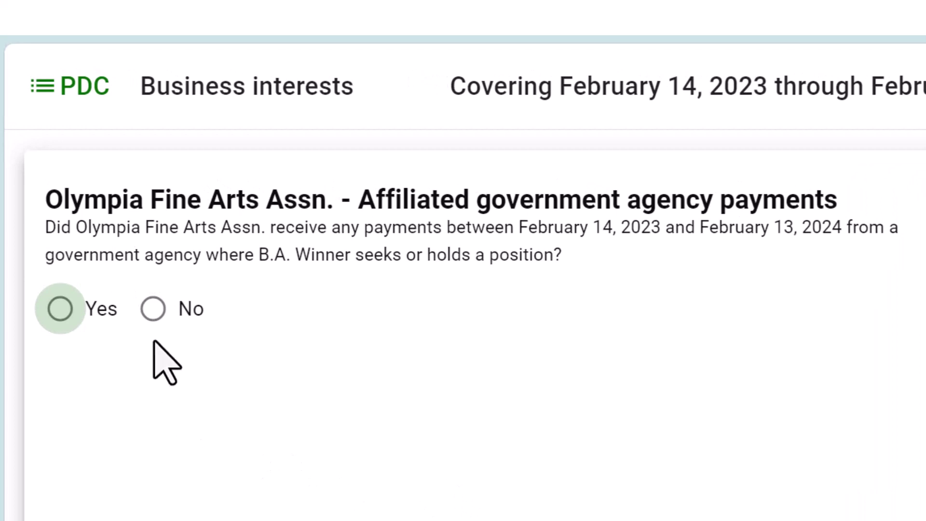
click(153, 312)
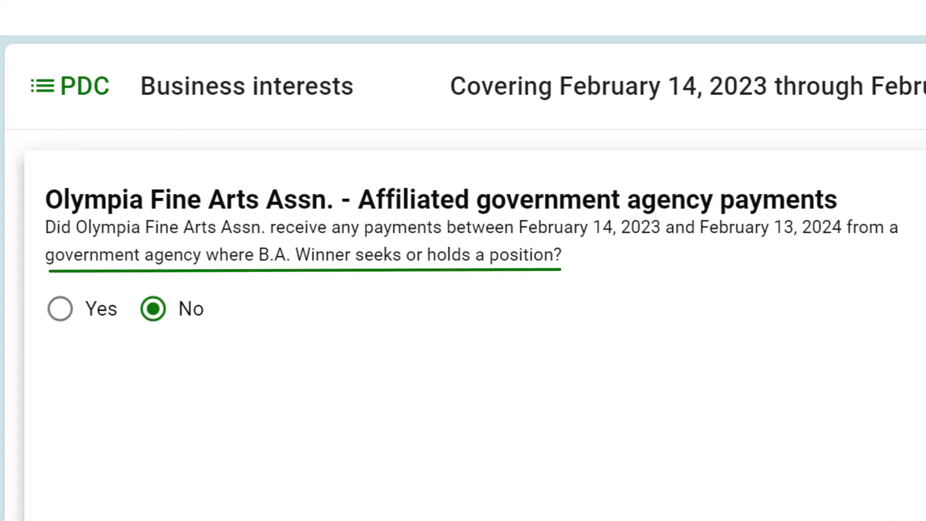
Answer No to other agency and business customer payments, saving the Olympia Fine Arts Assn. entry.
click(925, 520)
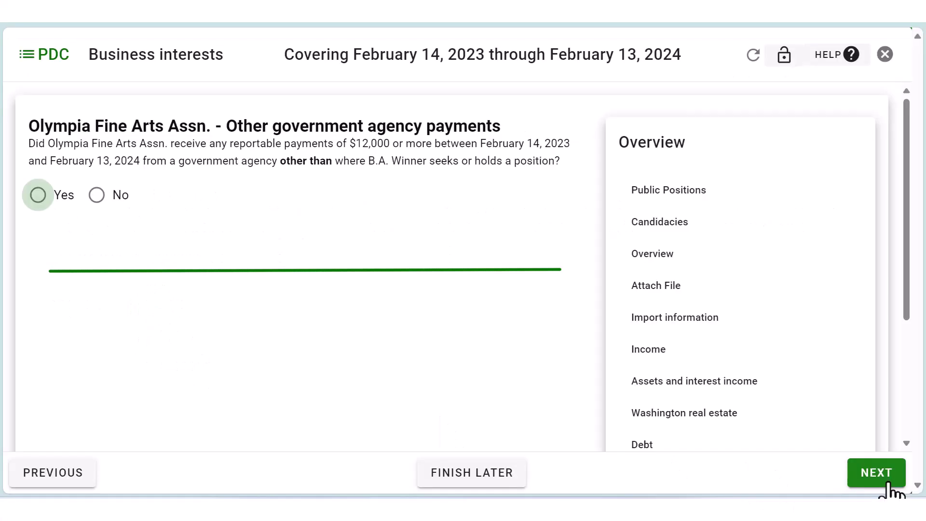
click(97, 196)
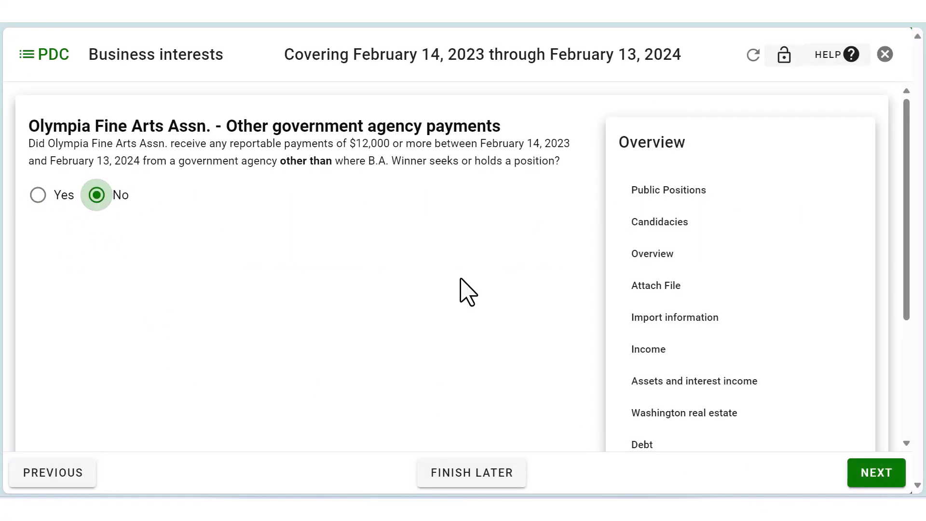
click(847, 480)
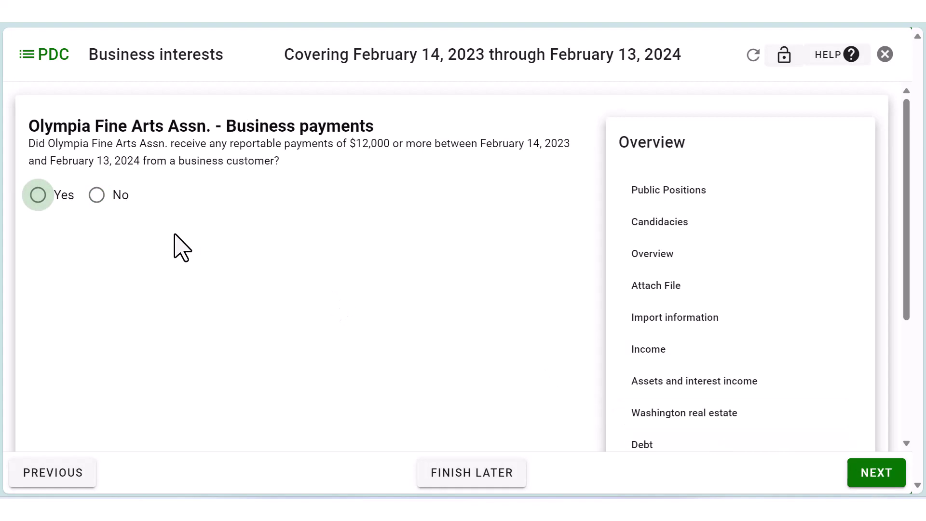
click(97, 195)
click(865, 479)
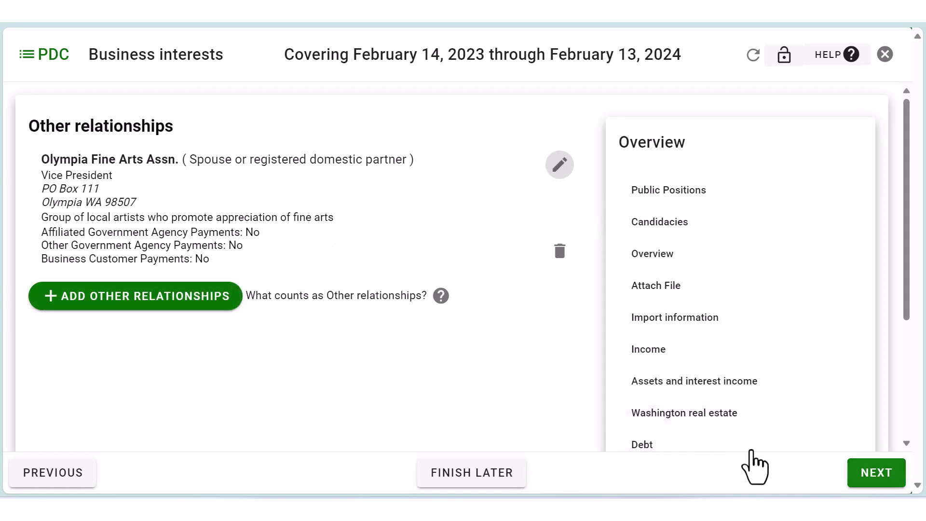
Answer No to the lobbying question and continue to Immediate family.
click(876, 473)
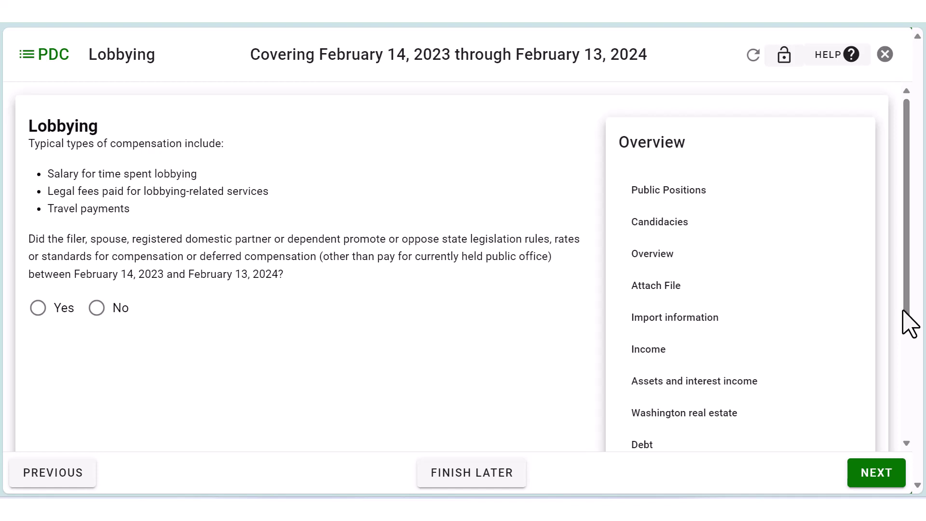
click(98, 308)
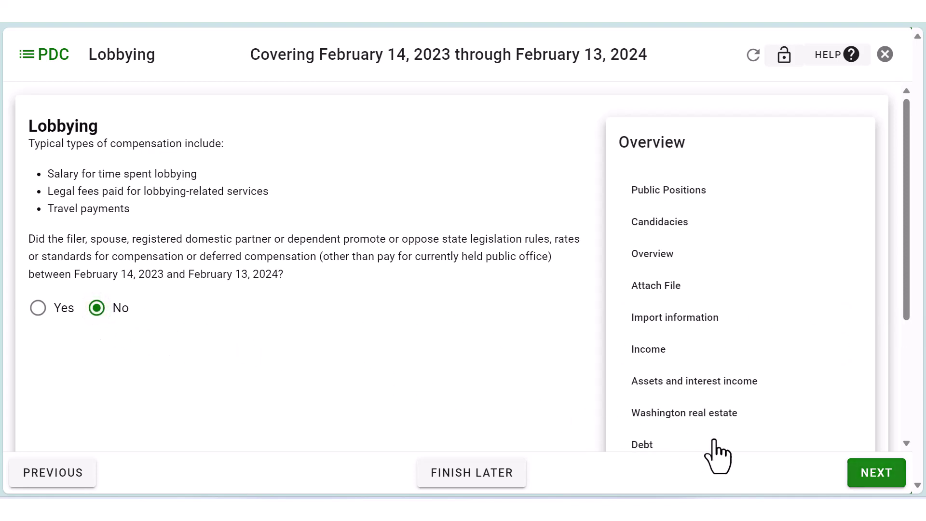
click(880, 477)
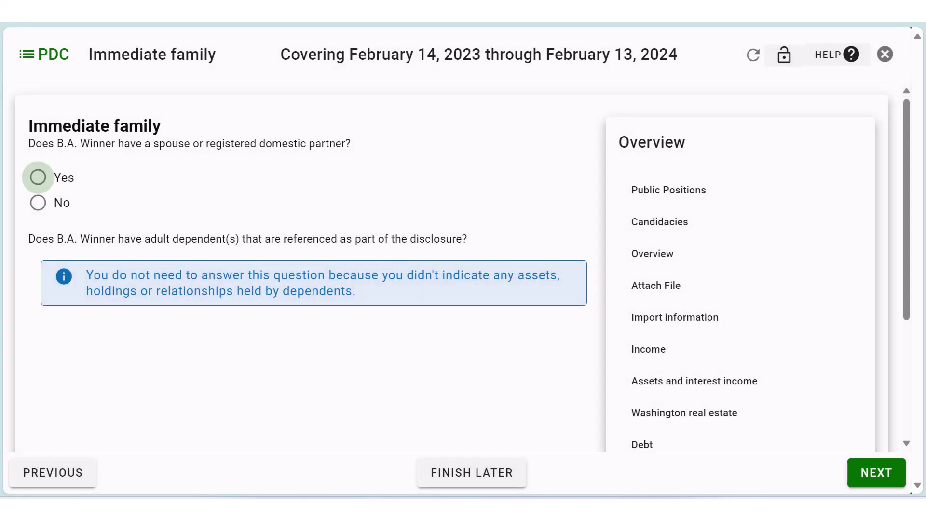
Indicate the filer has a spouse and enter the spouse's full name.
click(37, 178)
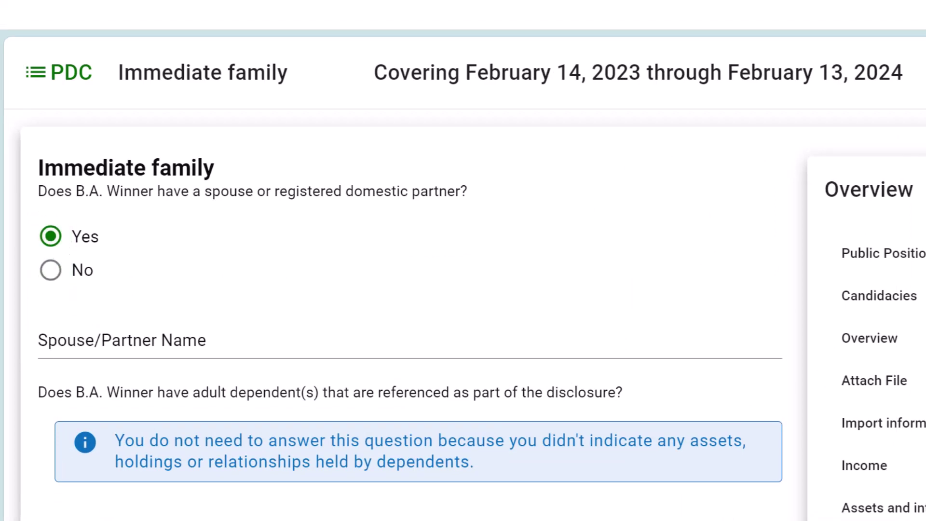
click(39, 340)
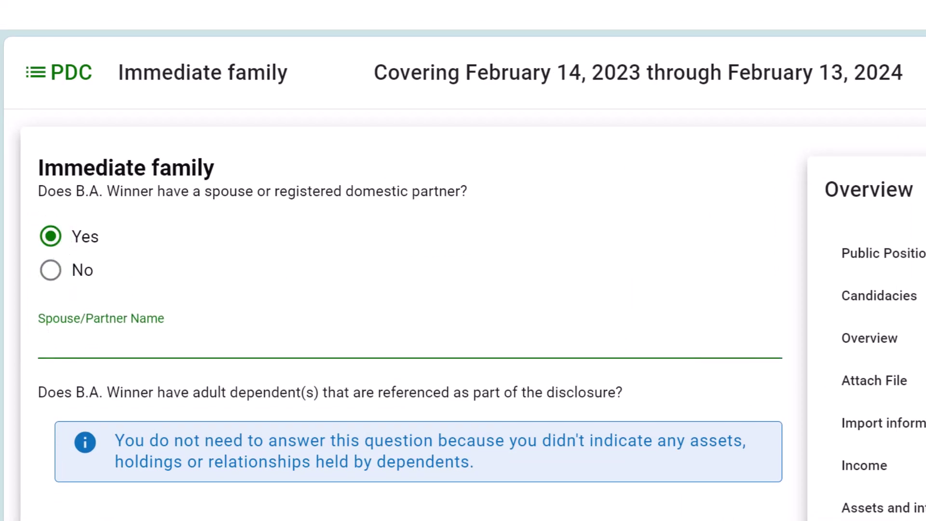
text(Ima Winner)
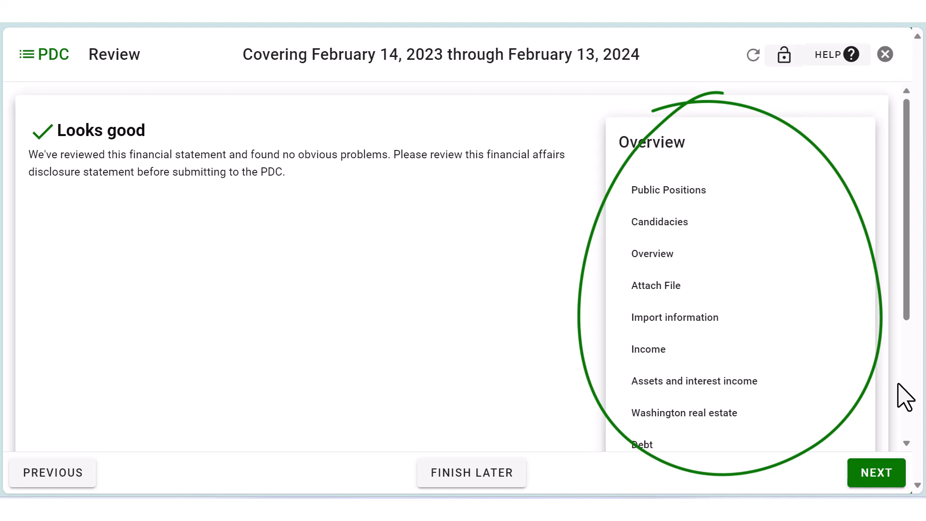
Scroll through the full statement preview and advance to the Certify step.
click(883, 484)
drag(906, 114, 925, 126)
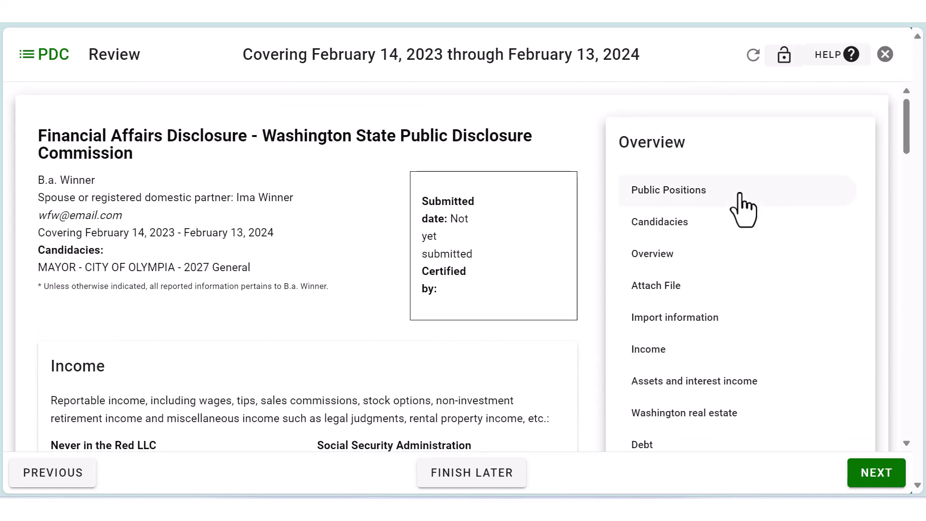
click(888, 475)
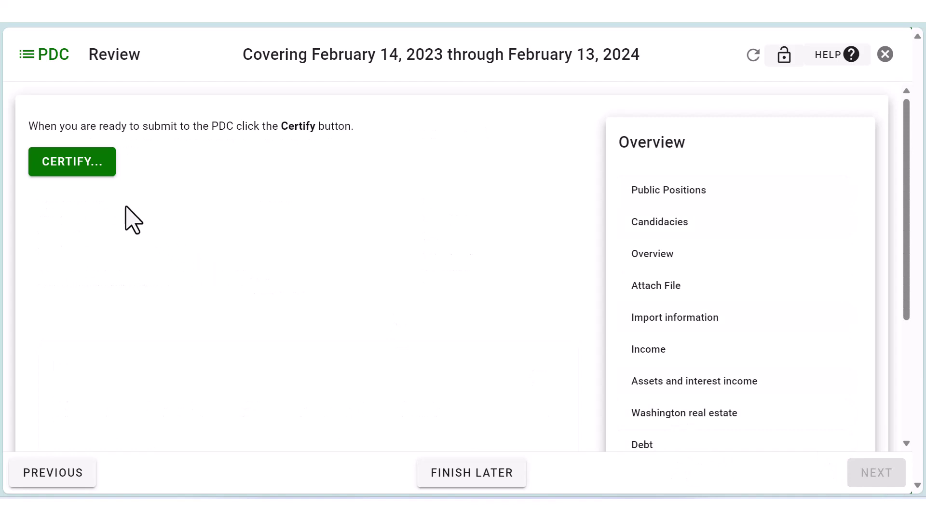
Certify and submit the F-1 report, then acknowledge the received notice.
click(62, 170)
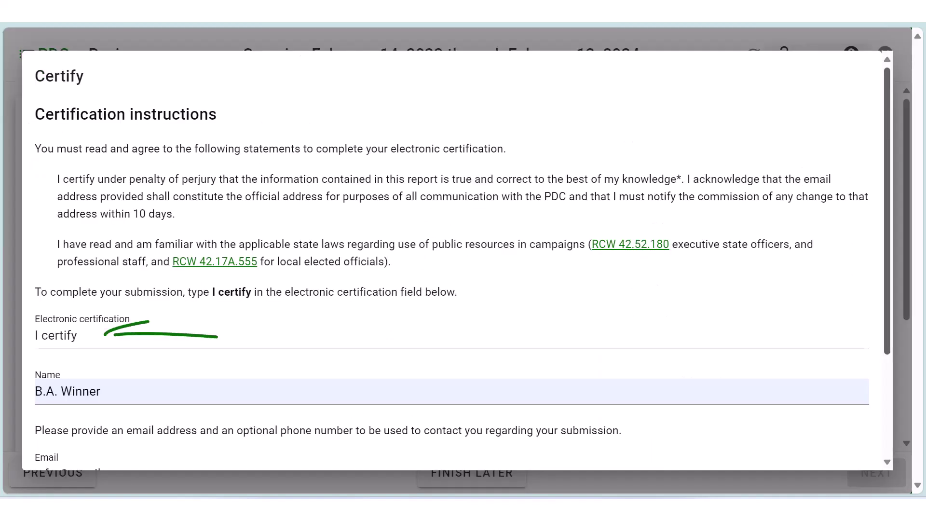
scroll(453, 260, down, 3)
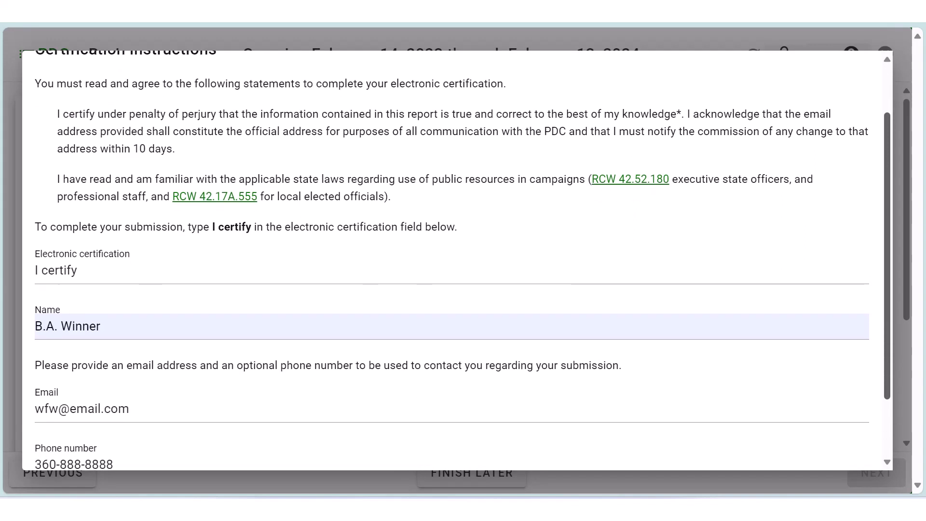
scroll(453, 260, down, 1)
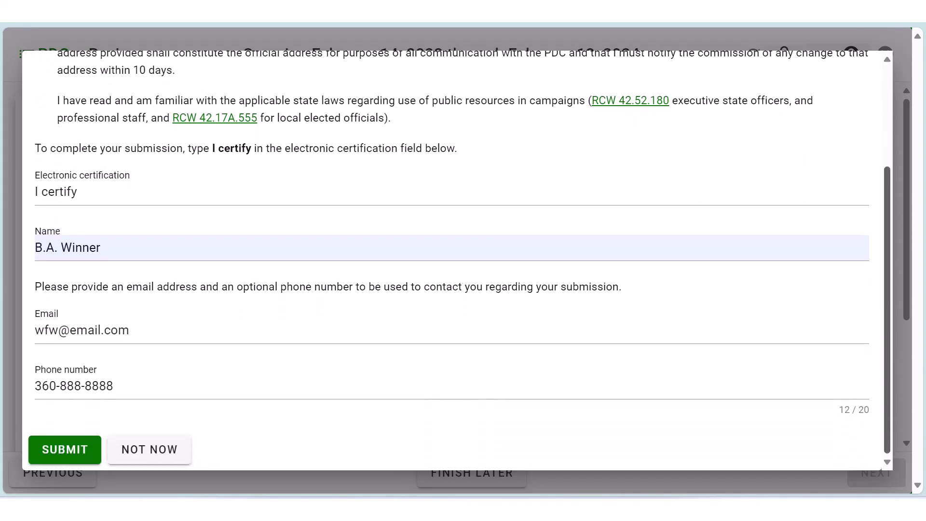
click(65, 449)
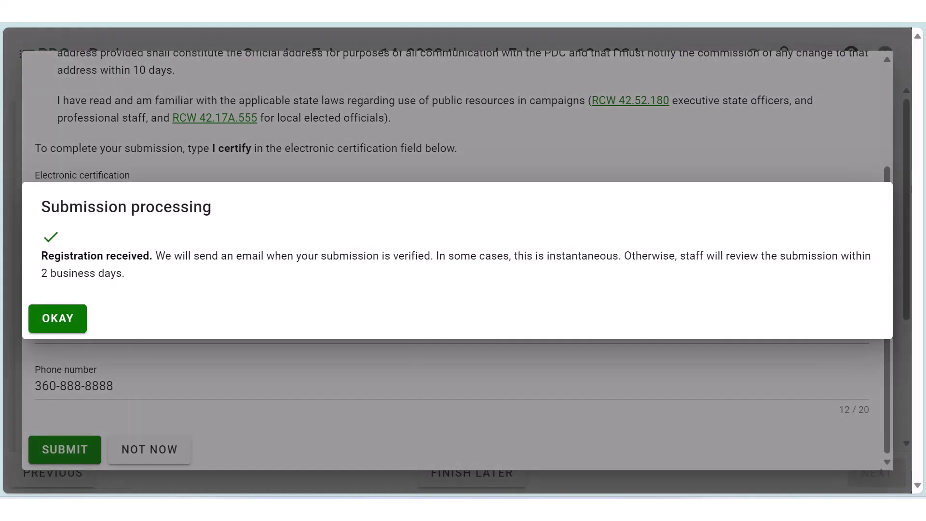
click(58, 318)
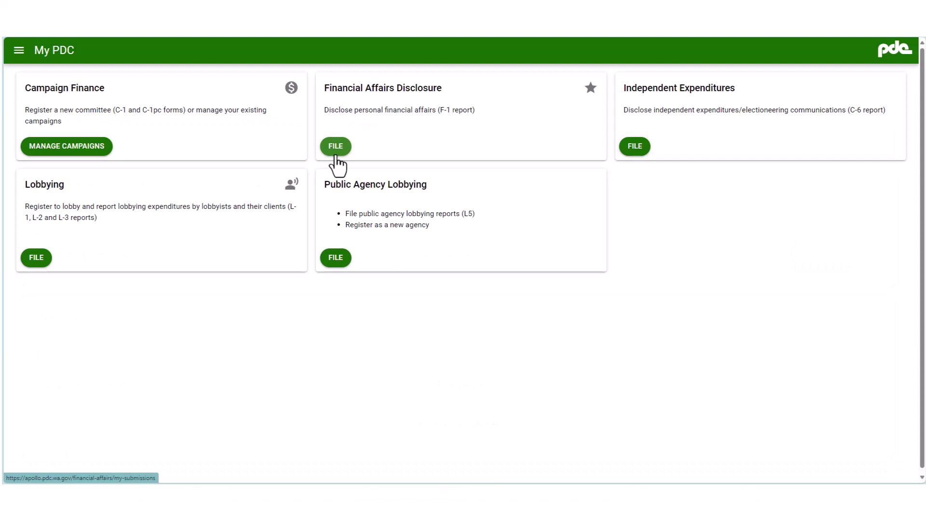
Open the most recent filed disclosure from previous disclosures and start a correction amendment.
click(335, 155)
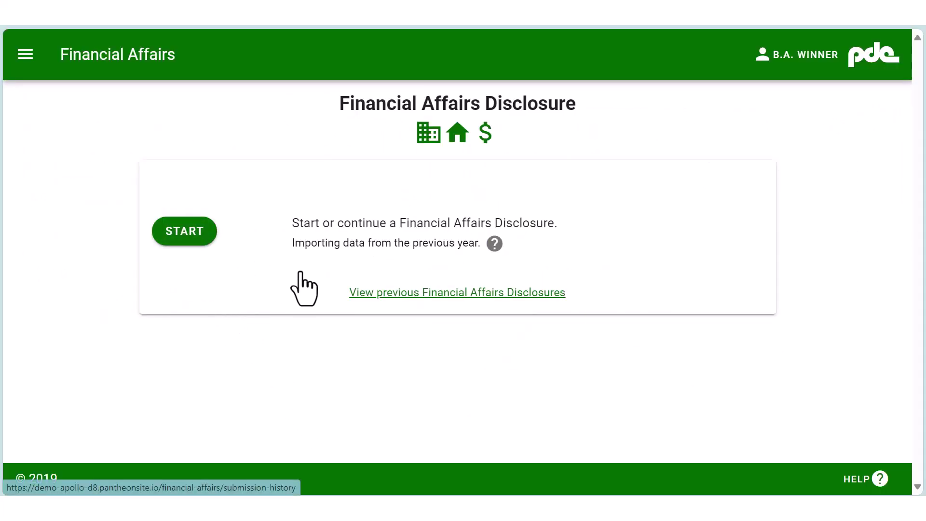
click(442, 308)
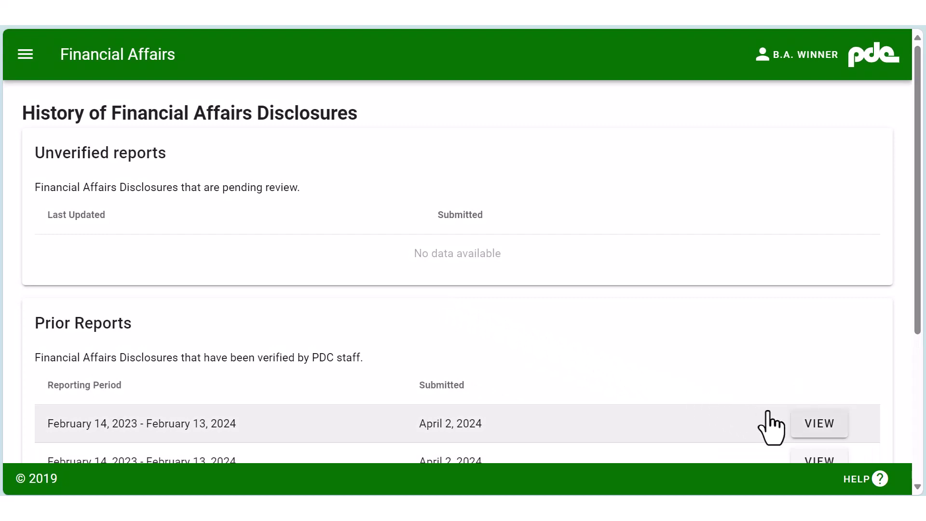
click(820, 429)
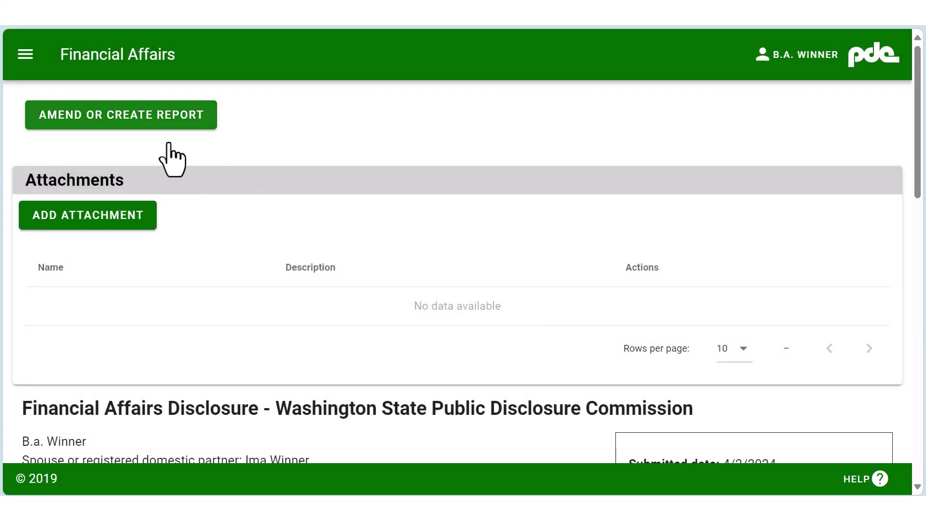
click(118, 122)
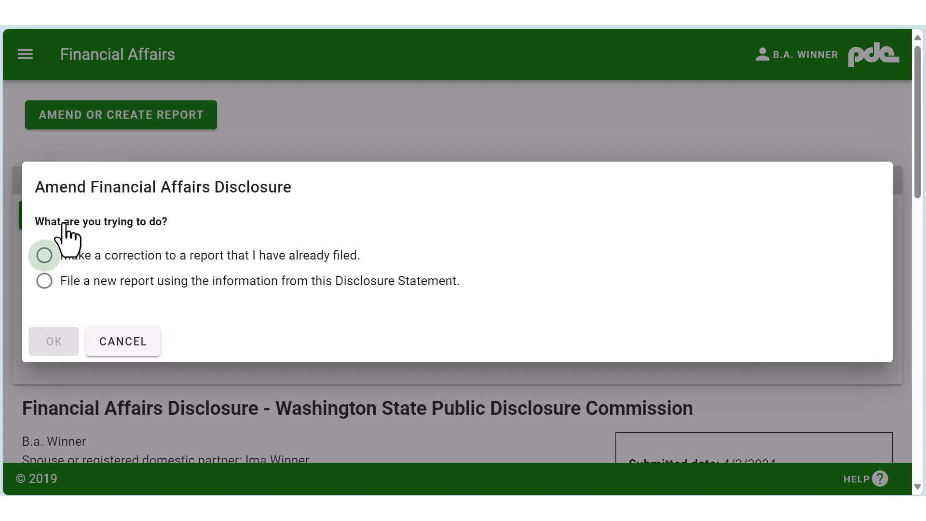
click(45, 256)
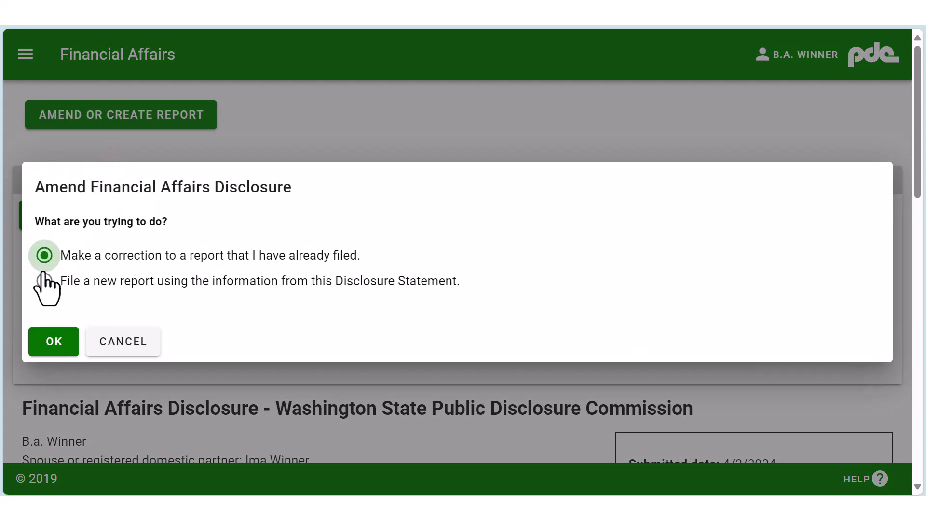
click(55, 346)
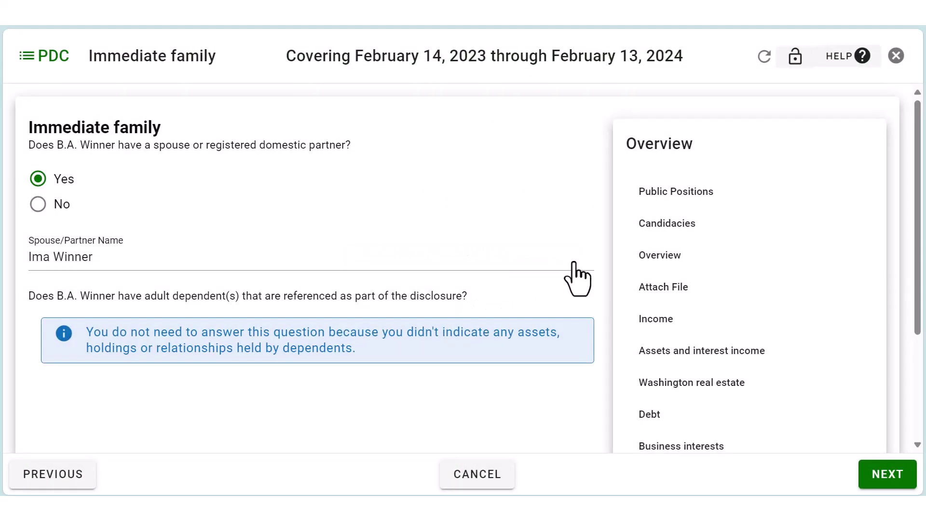